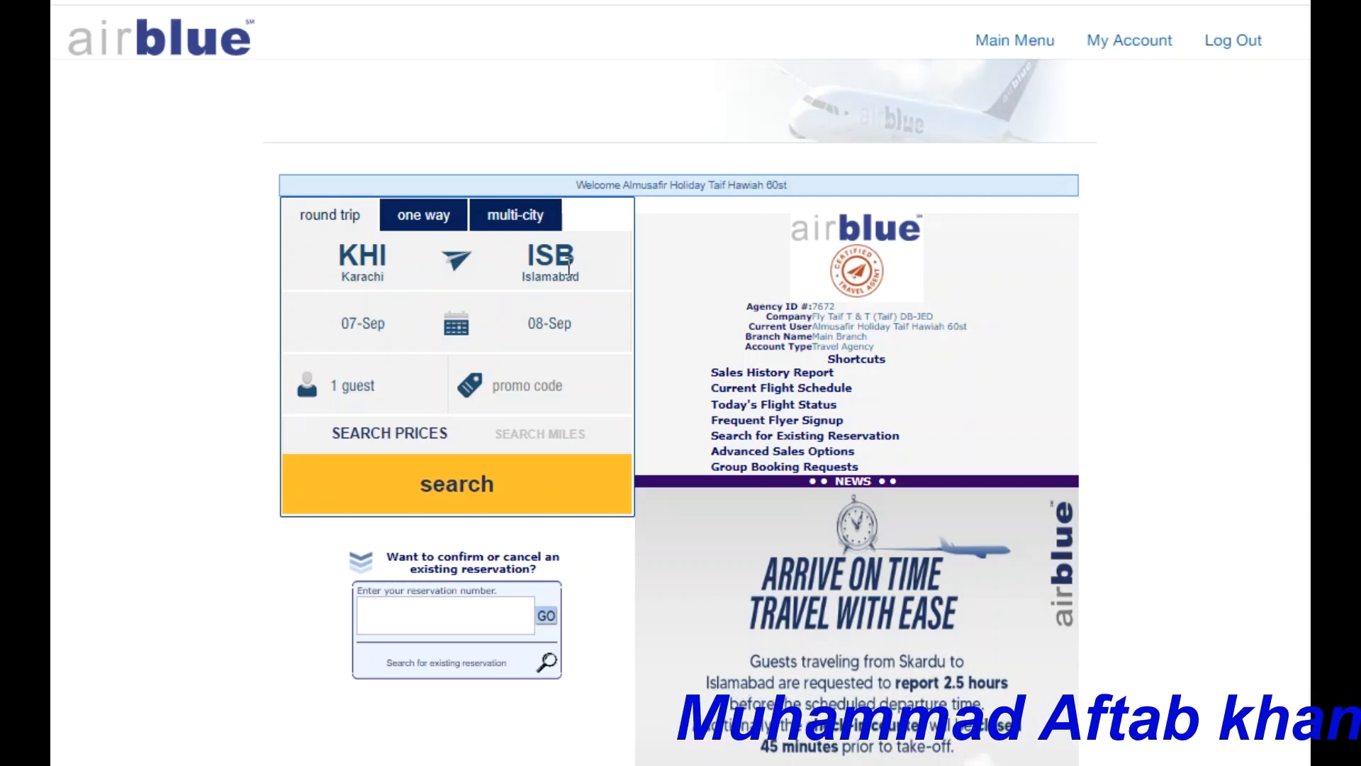
# Search one-way Karachi–Islamabad flights for 10 October 2023.
pyautogui.click(437, 224)
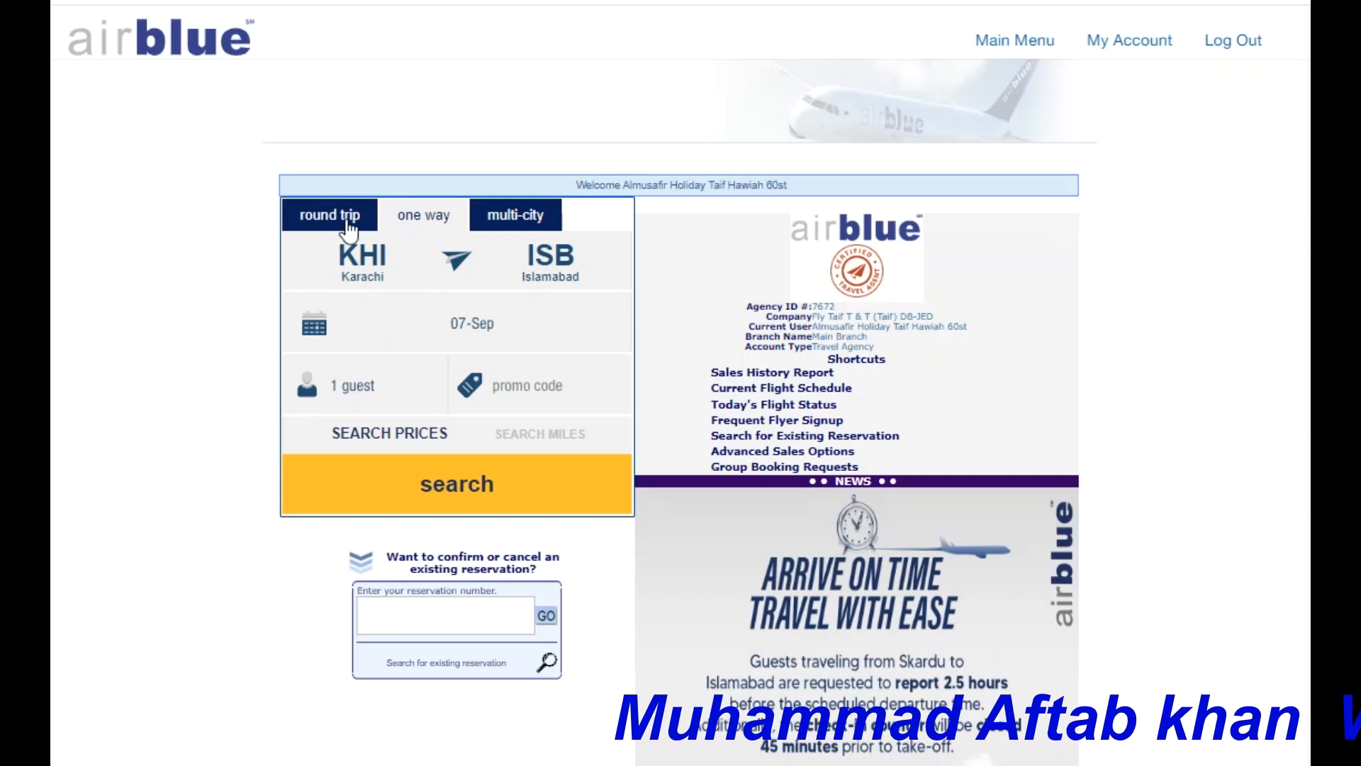
pyautogui.click(470, 331)
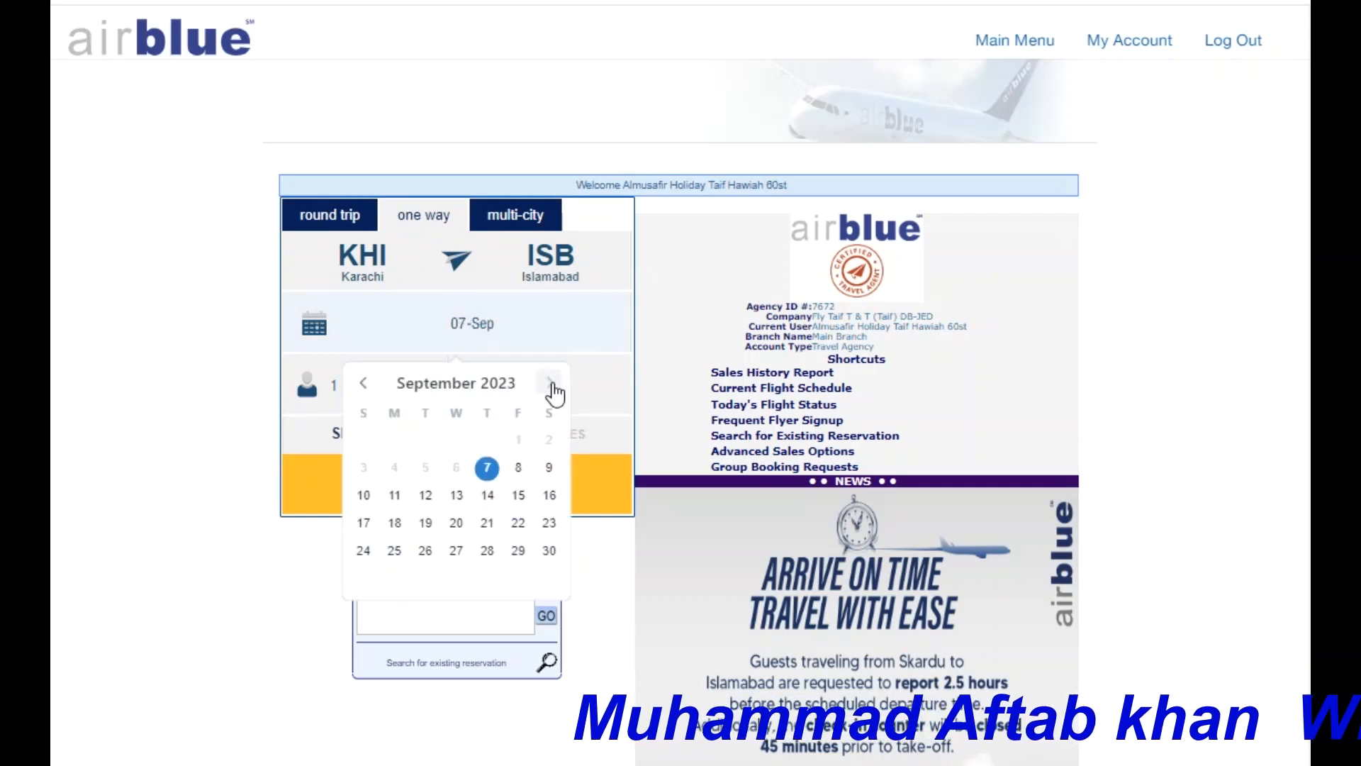
pyautogui.click(551, 389)
pyautogui.click(425, 468)
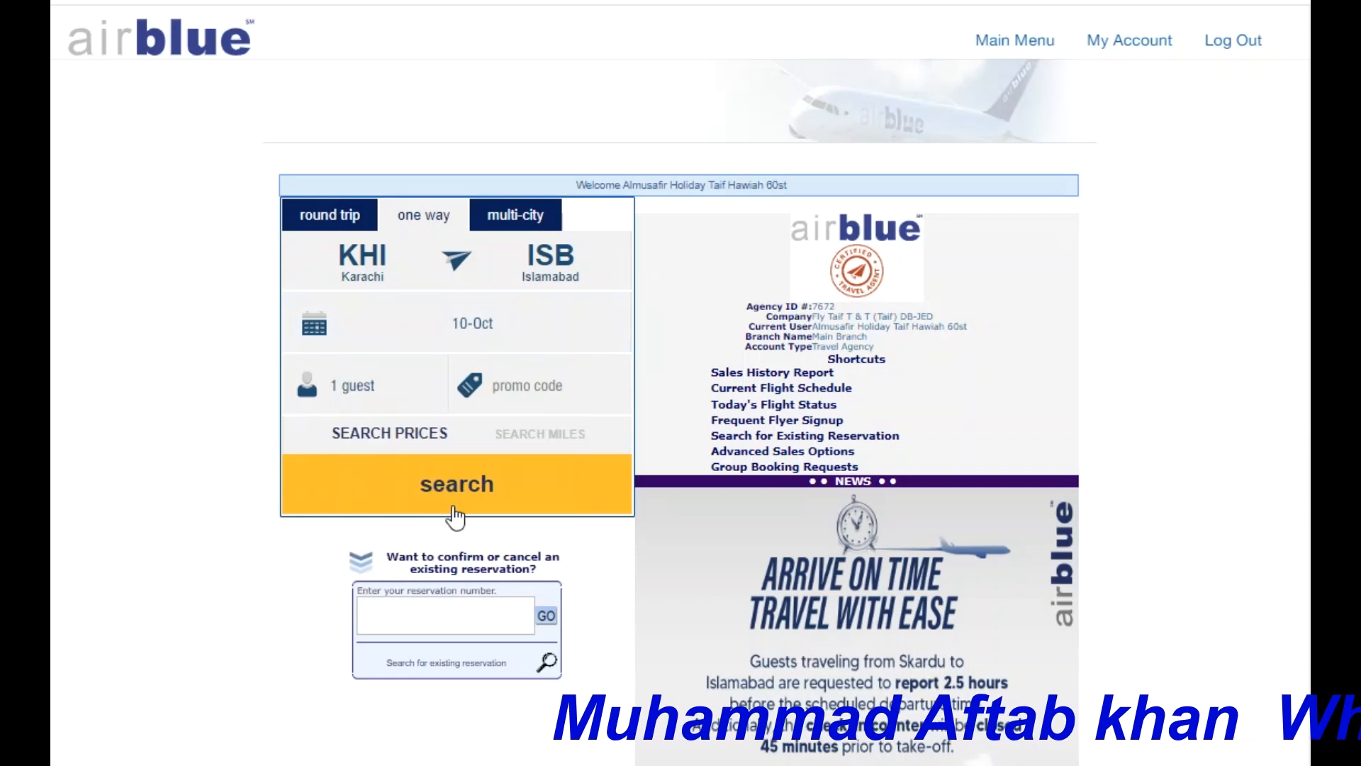
pyautogui.click(468, 487)
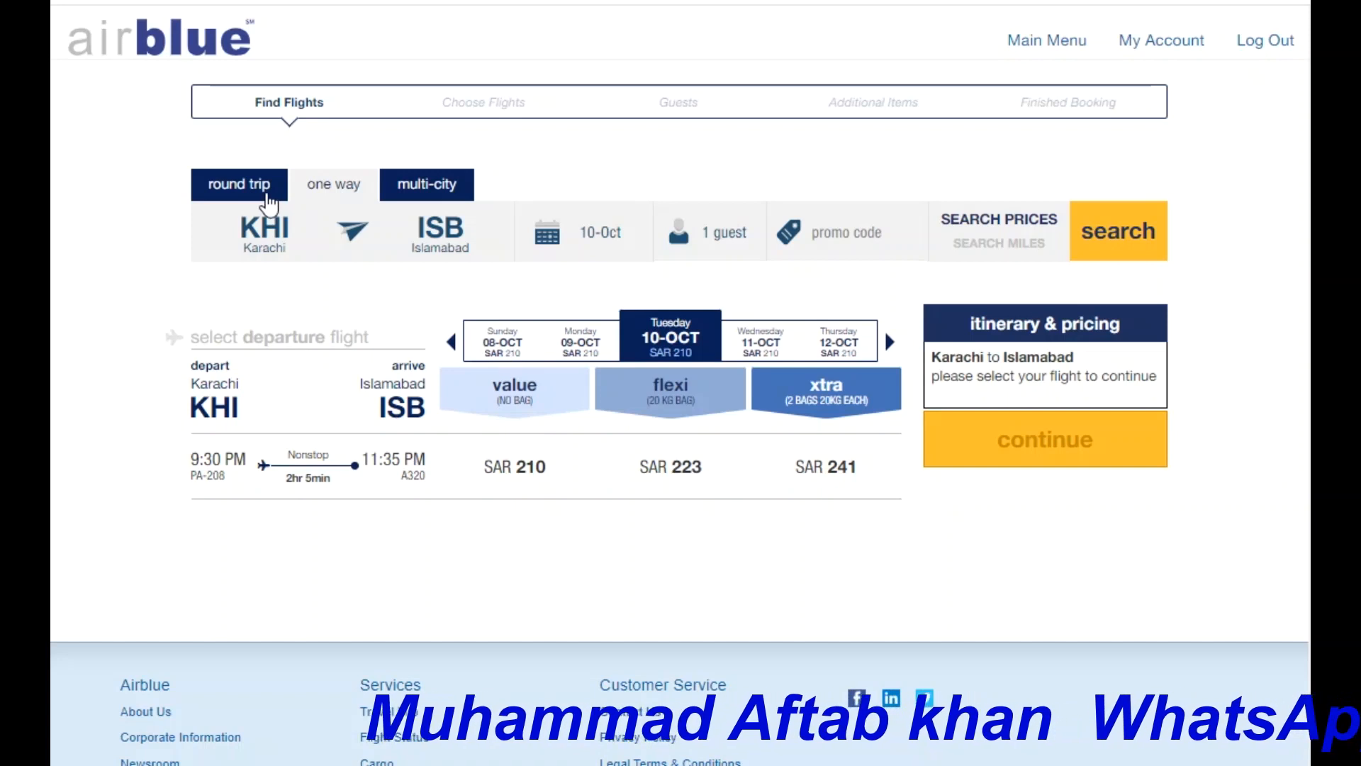
# Switch to a round trip and set the departure date to 20 October.
pyautogui.click(267, 199)
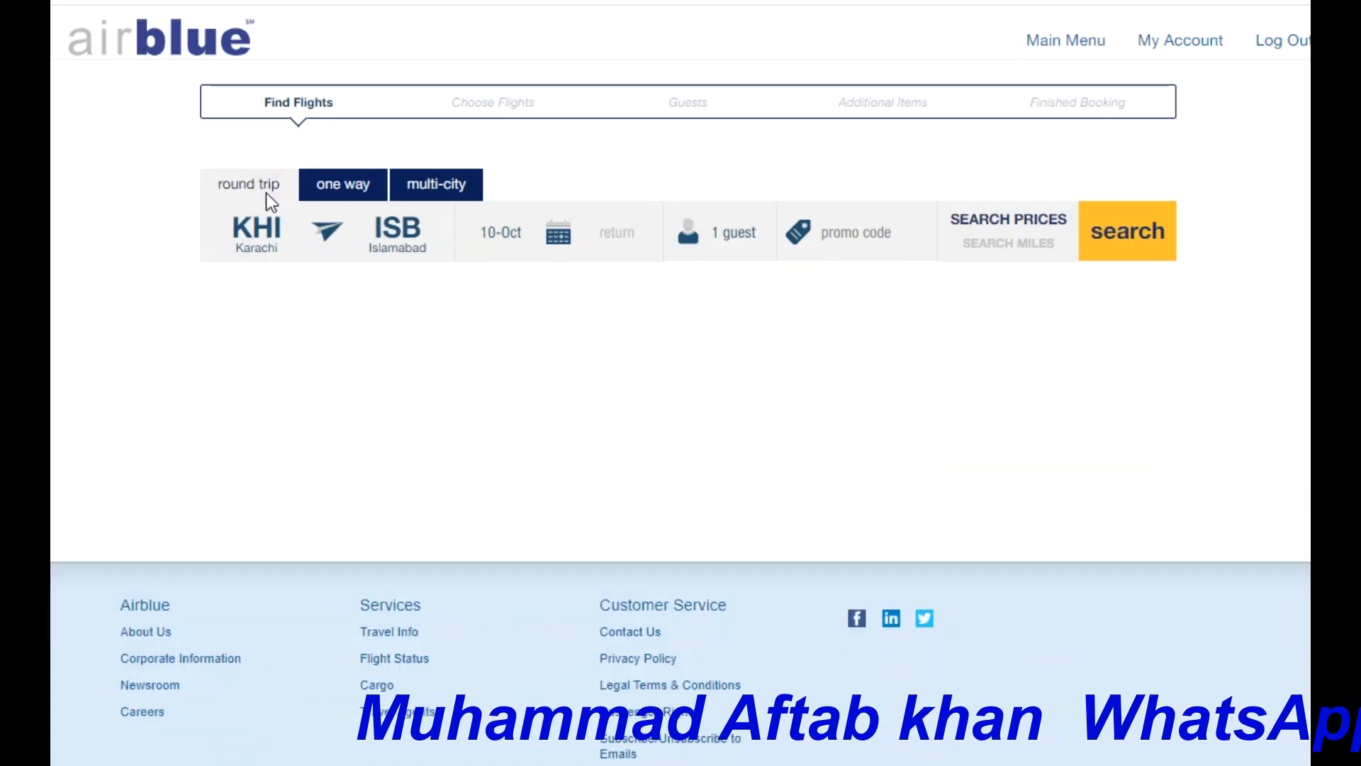
pyautogui.click(493, 234)
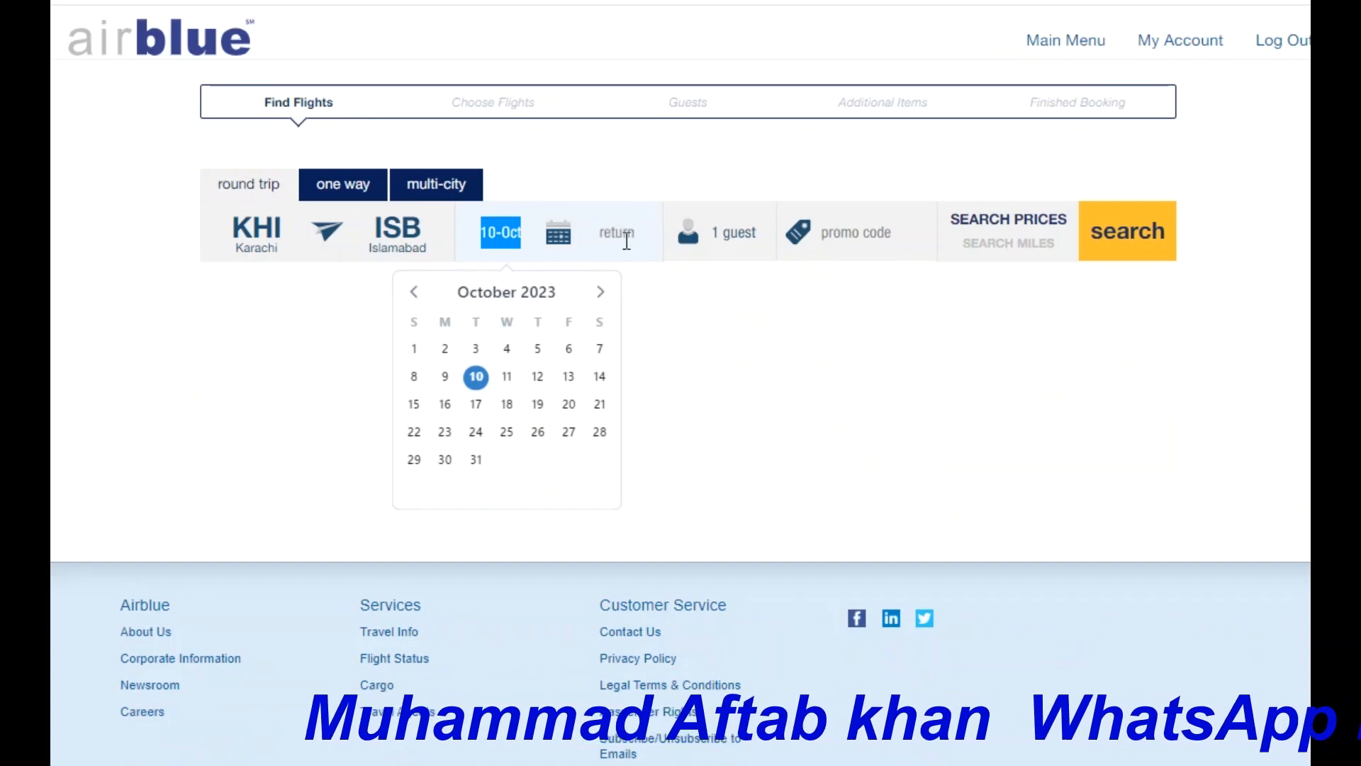
pyautogui.click(570, 406)
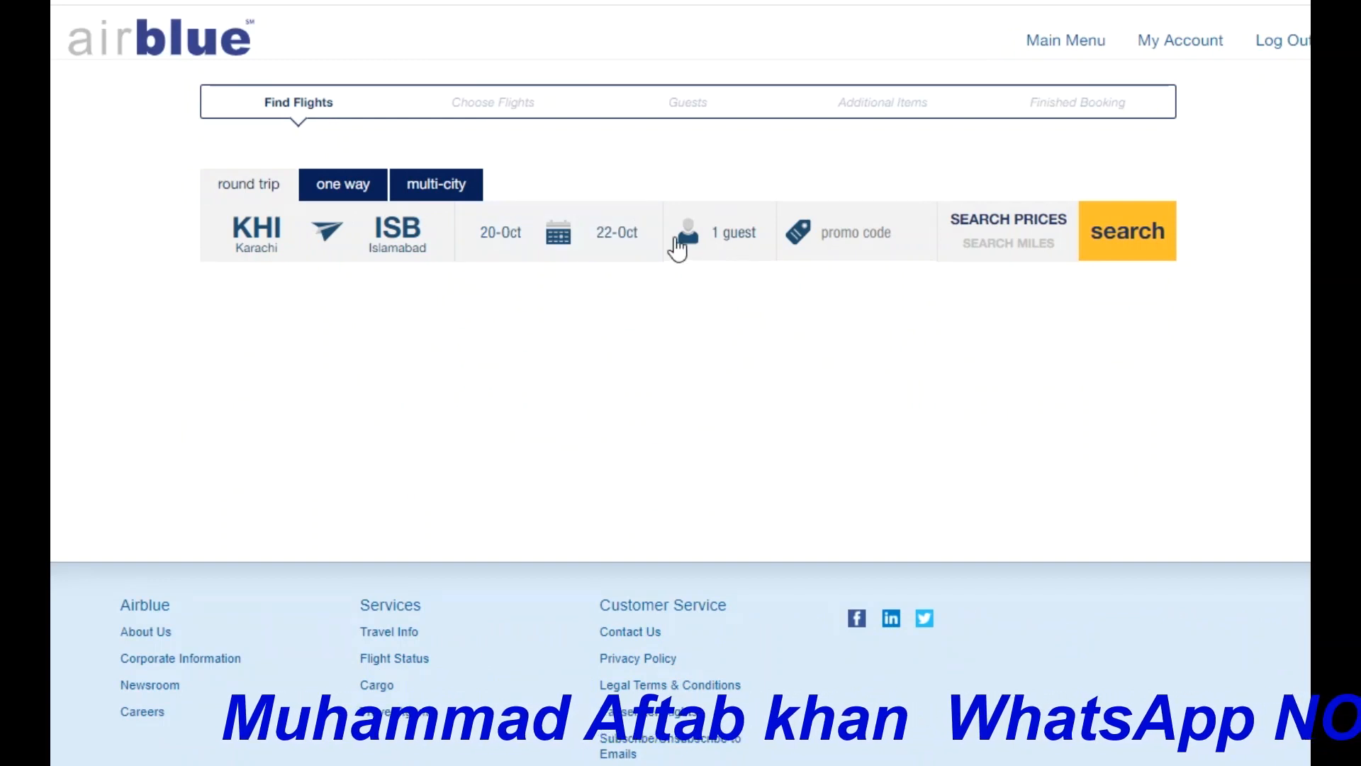
# Open the guest selection panel from the '1 guest' field.
pyautogui.click(731, 242)
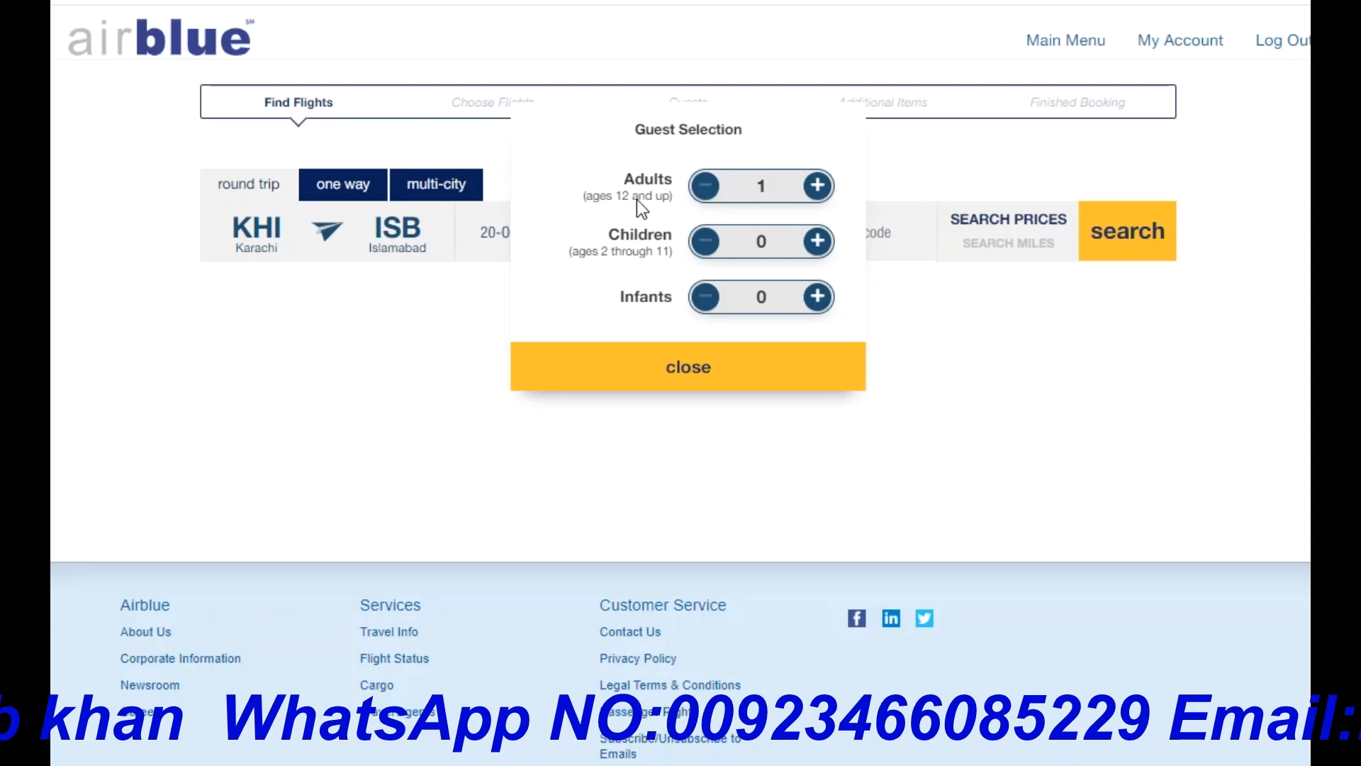
pyautogui.click(818, 186)
pyautogui.click(818, 185)
pyautogui.click(819, 186)
pyautogui.click(818, 186)
pyautogui.click(818, 186)
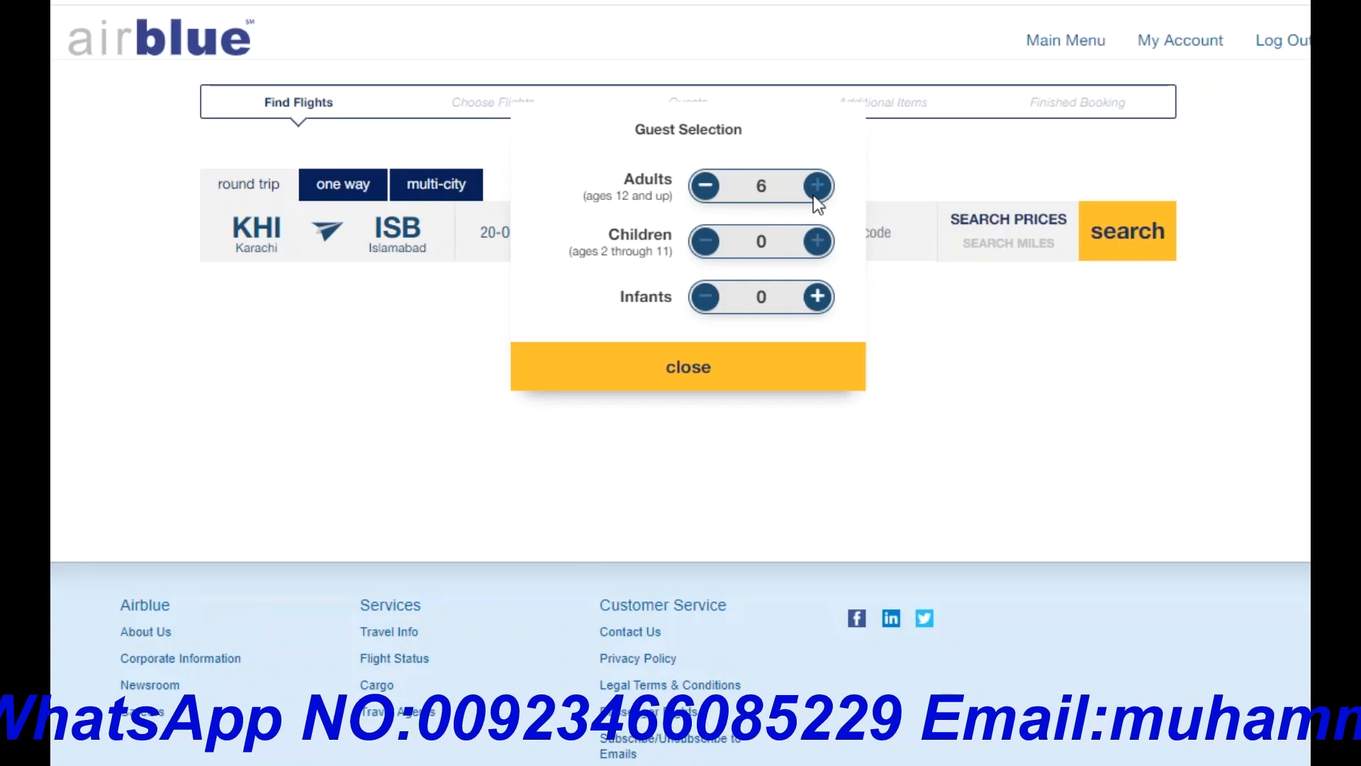
pyautogui.click(706, 187)
pyautogui.click(706, 186)
pyautogui.click(705, 187)
pyautogui.click(705, 187)
pyautogui.click(707, 187)
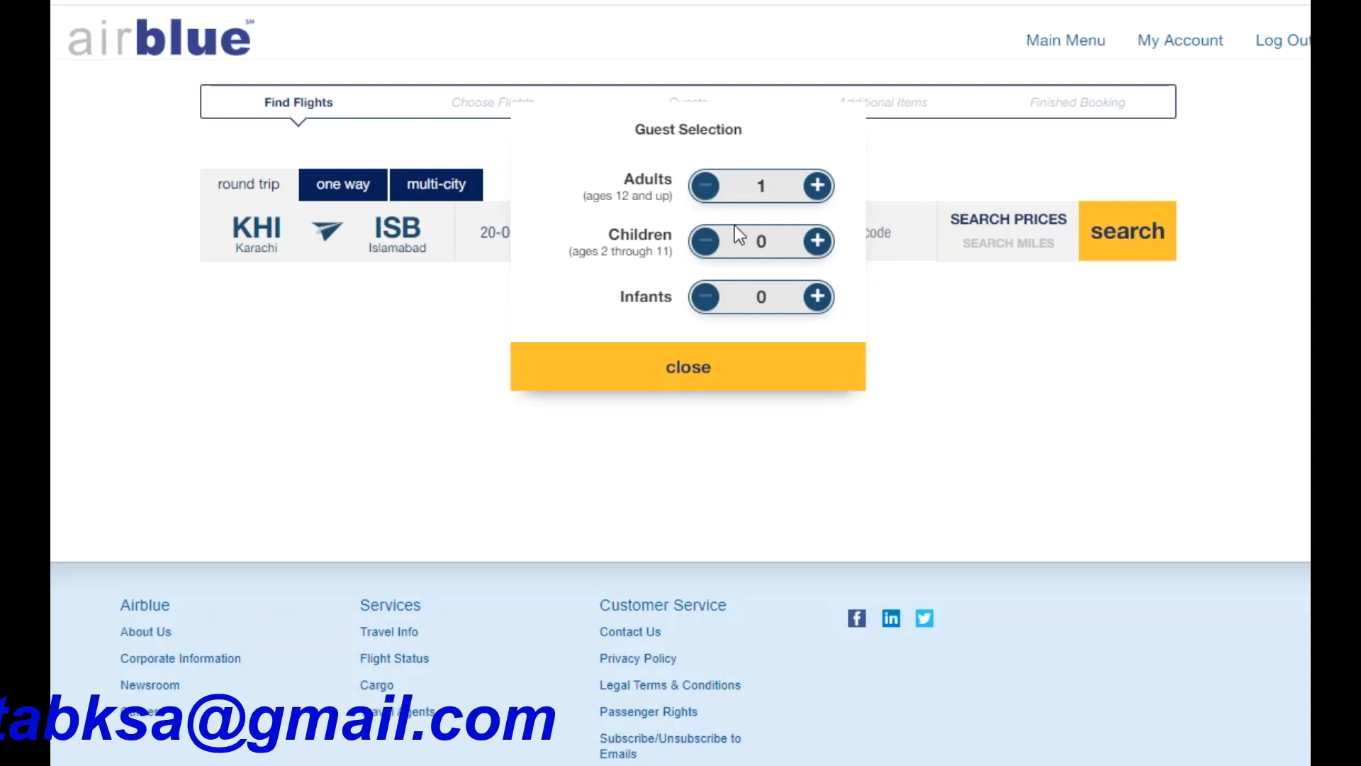
# Add and remove a child and an infant, then close the panel at 1 guest.
pyautogui.click(821, 248)
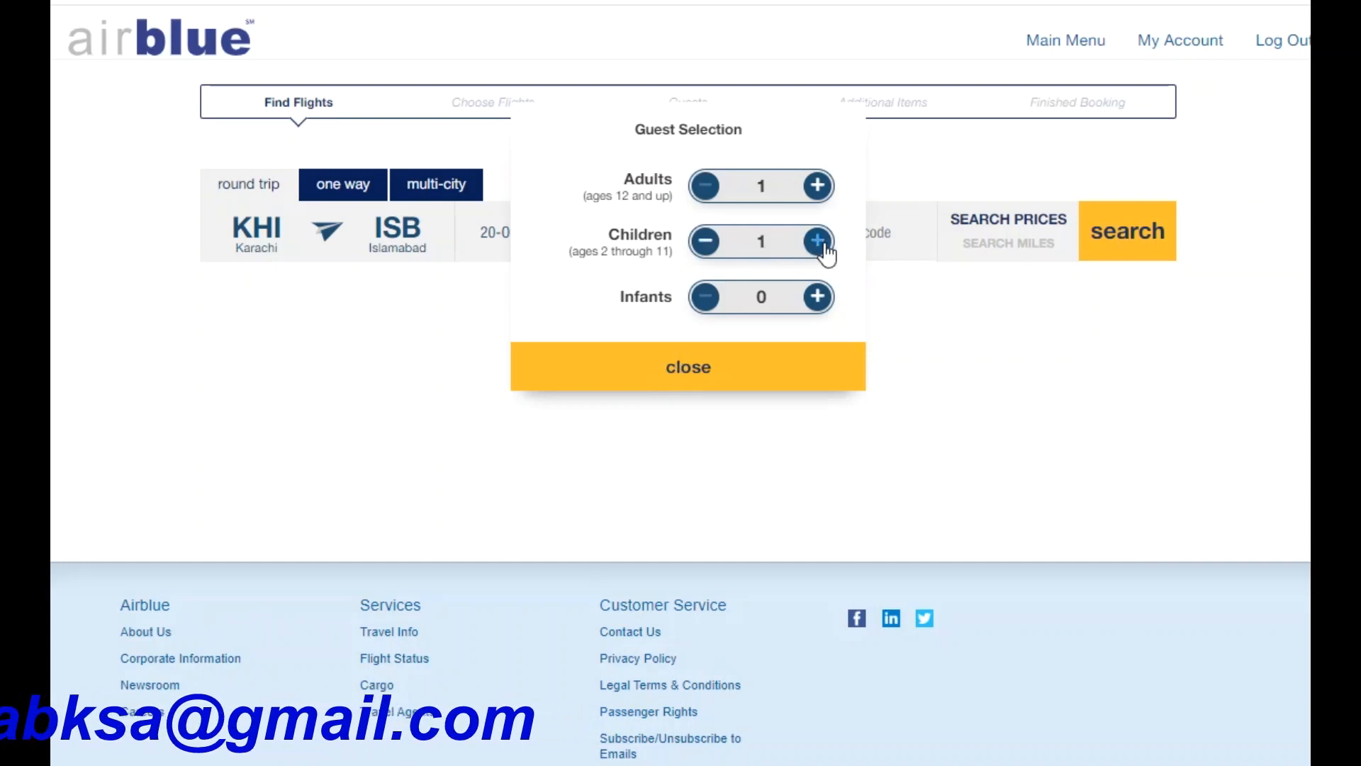
pyautogui.click(817, 301)
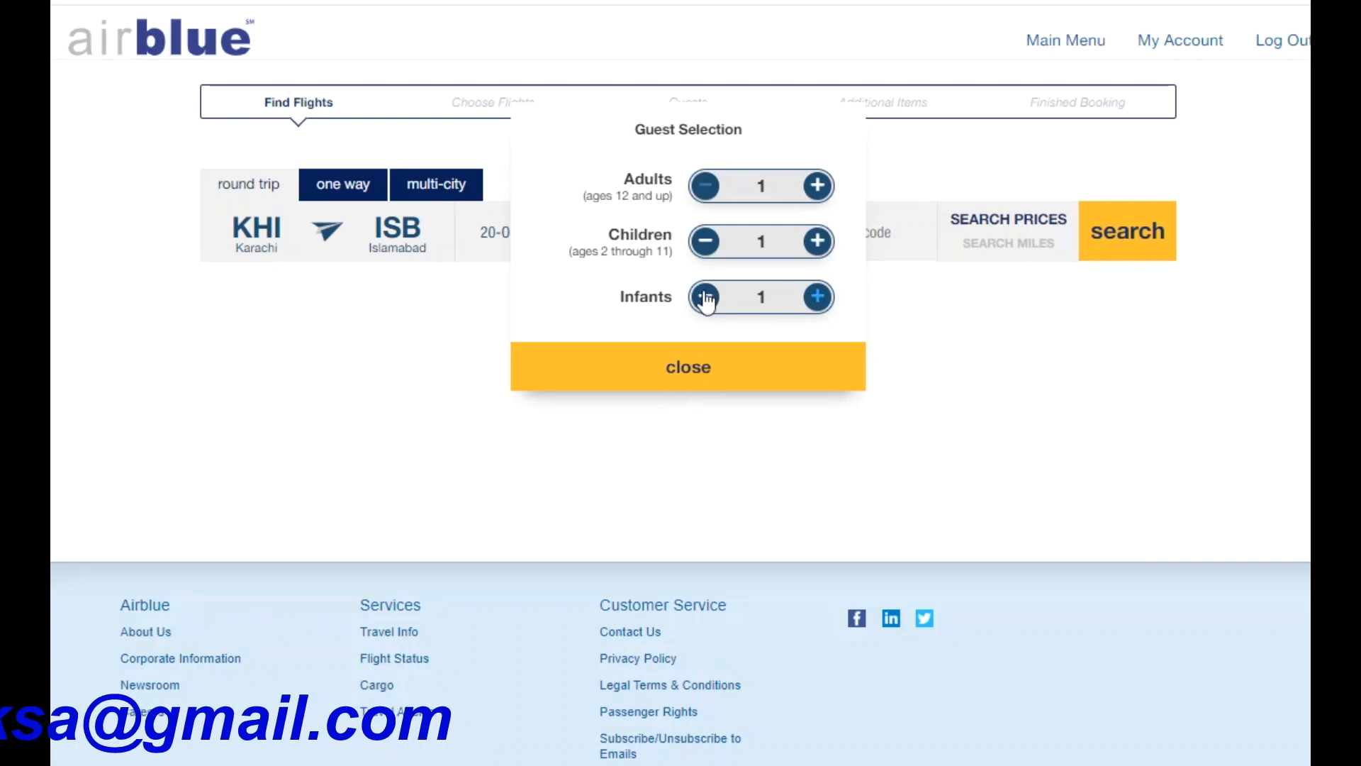
pyautogui.click(706, 298)
pyautogui.click(706, 241)
pyautogui.click(696, 365)
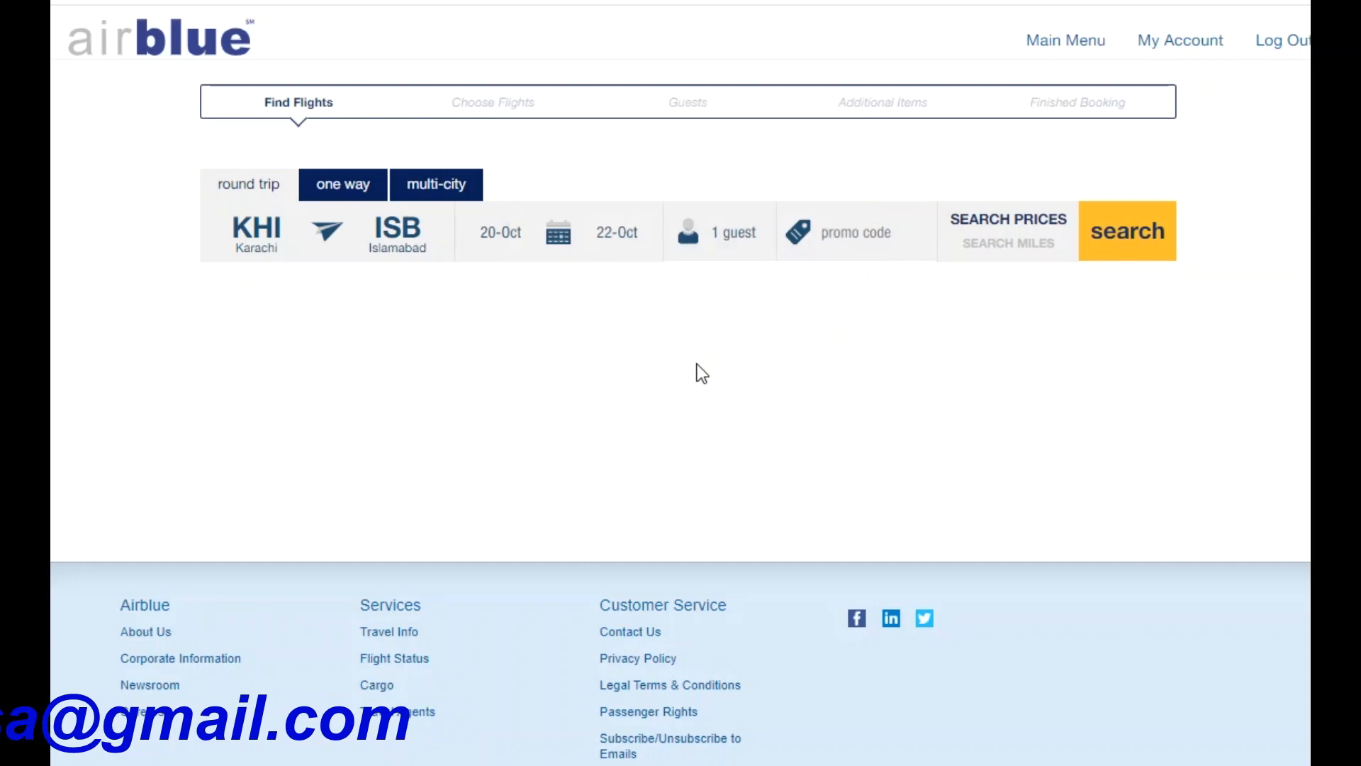
# Set 2 adults, 1 child and 1 infant, closing the panel at 4 guests.
pyautogui.click(738, 240)
pyautogui.click(818, 188)
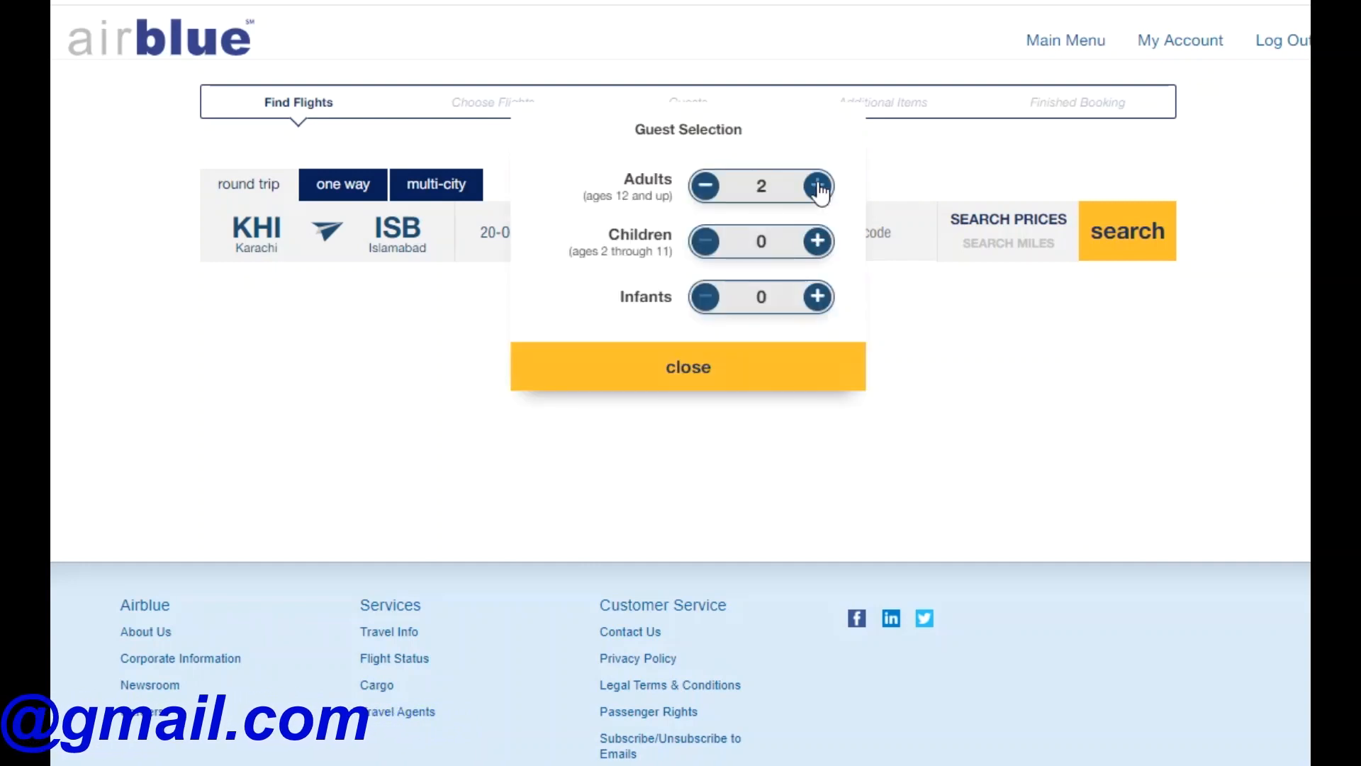
pyautogui.click(817, 241)
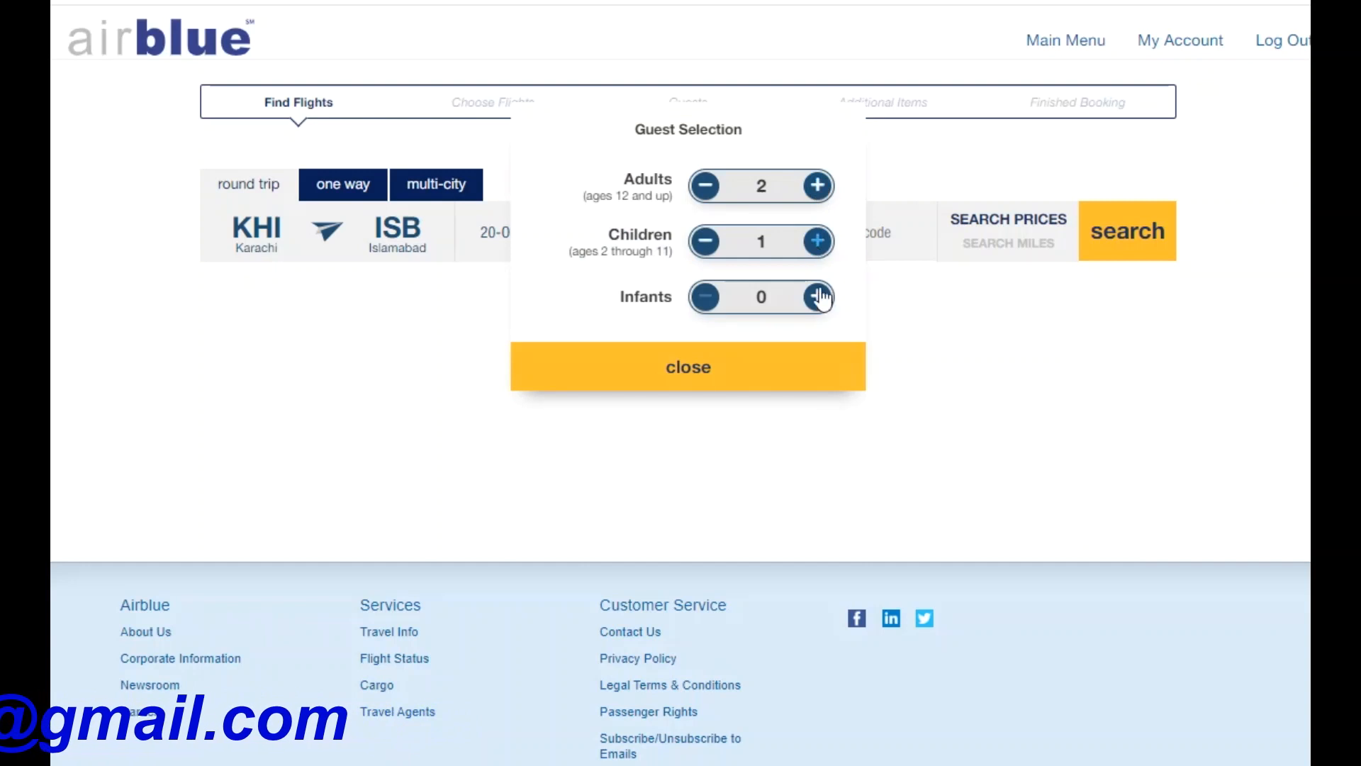
pyautogui.click(818, 296)
pyautogui.click(759, 374)
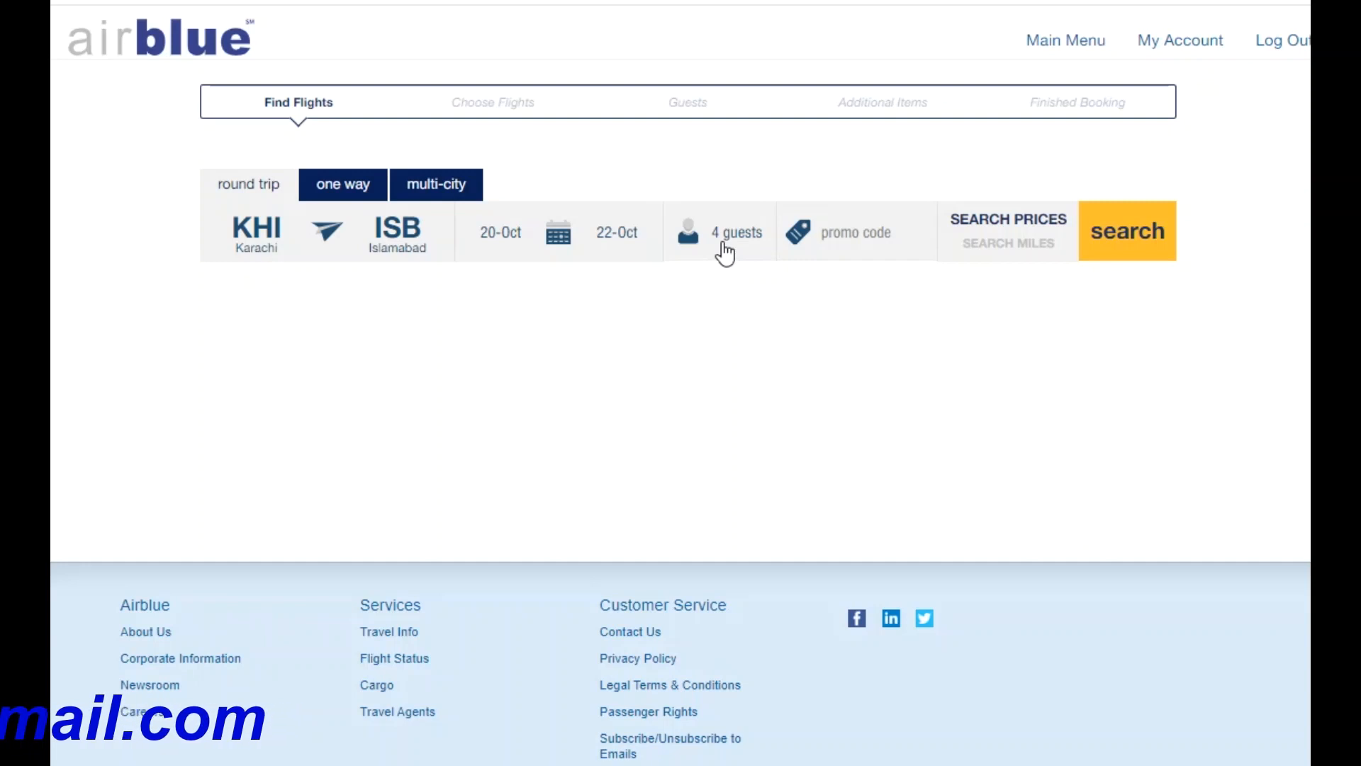
# Reset the guests to 1 adult, 0 children and 0 infants and close the panel.
pyautogui.click(725, 252)
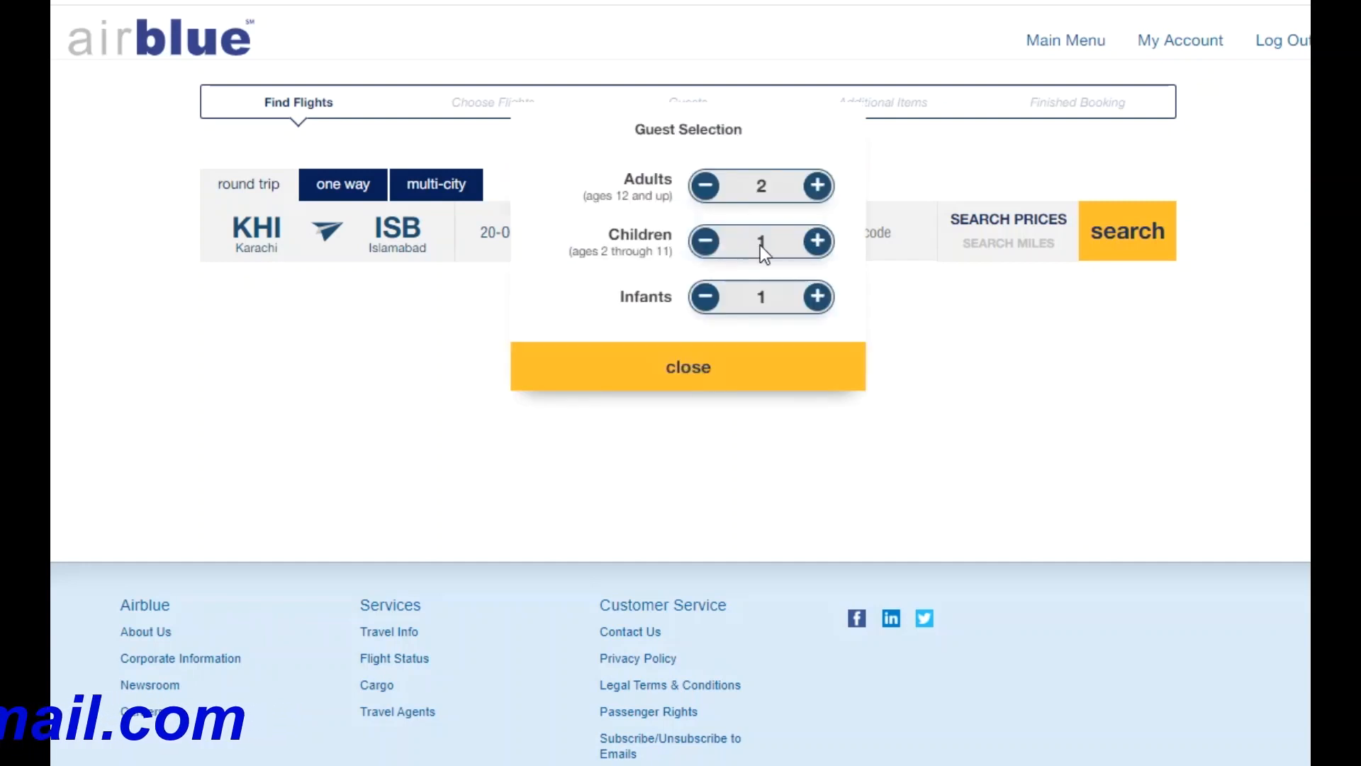
pyautogui.click(715, 190)
pyautogui.click(705, 242)
pyautogui.click(706, 298)
pyautogui.click(685, 372)
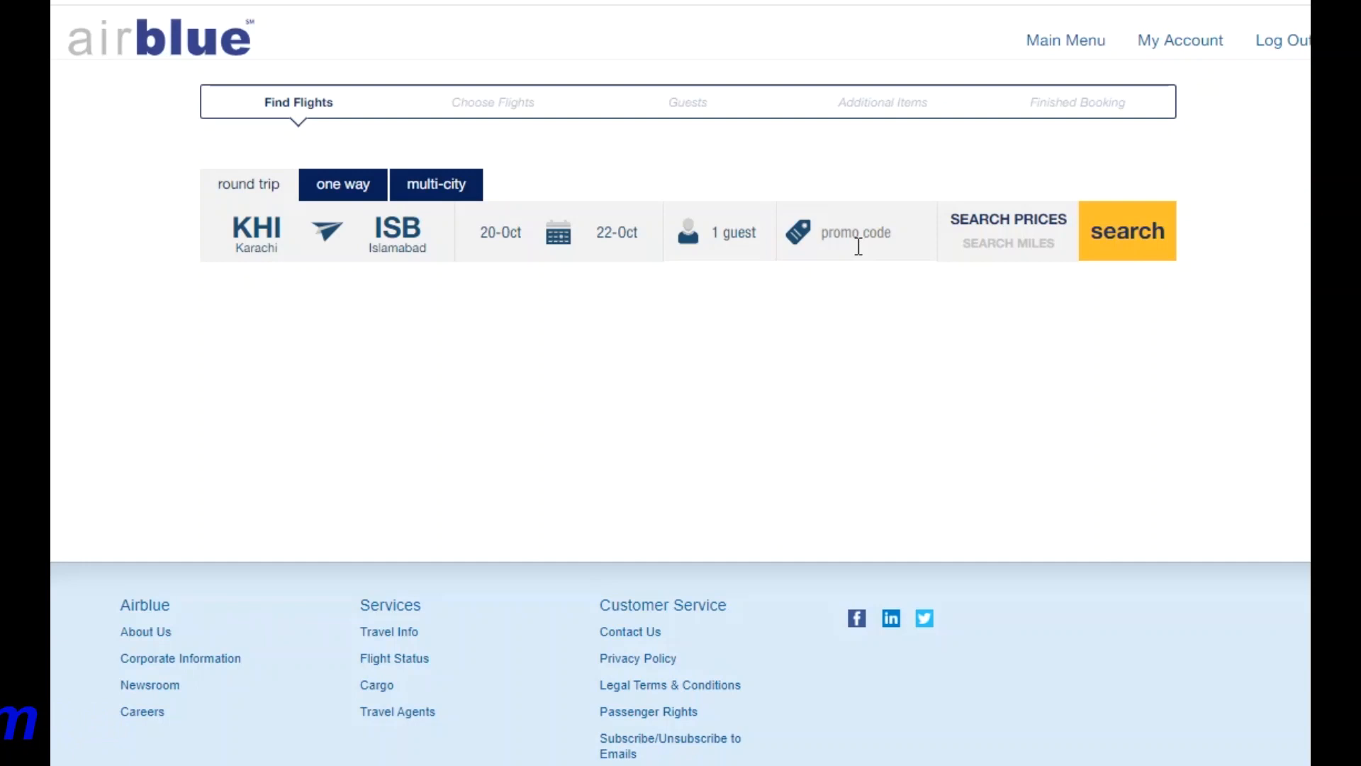
# Search round-trip fares for 20–22 October and scroll to the departure and return results.
pyautogui.click(1104, 243)
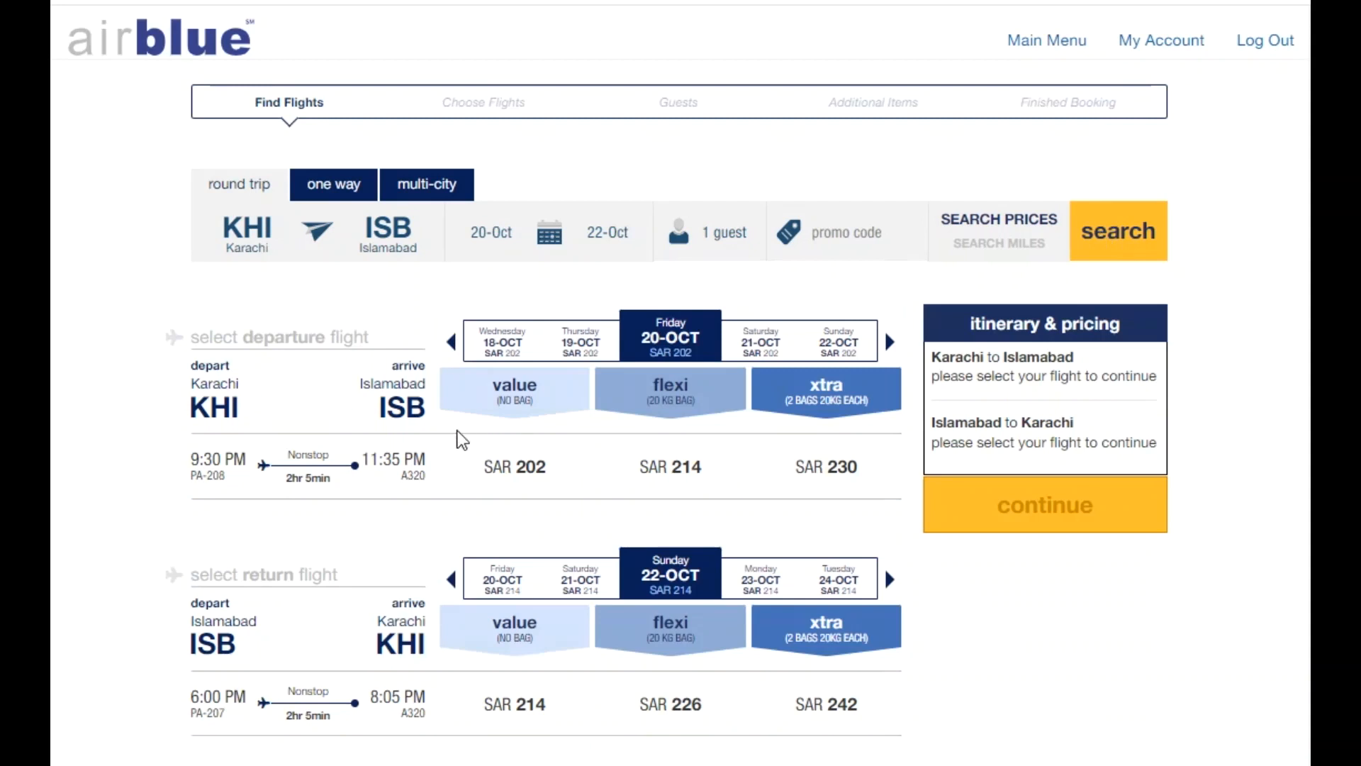
pyautogui.scroll(-2, 624, 533)
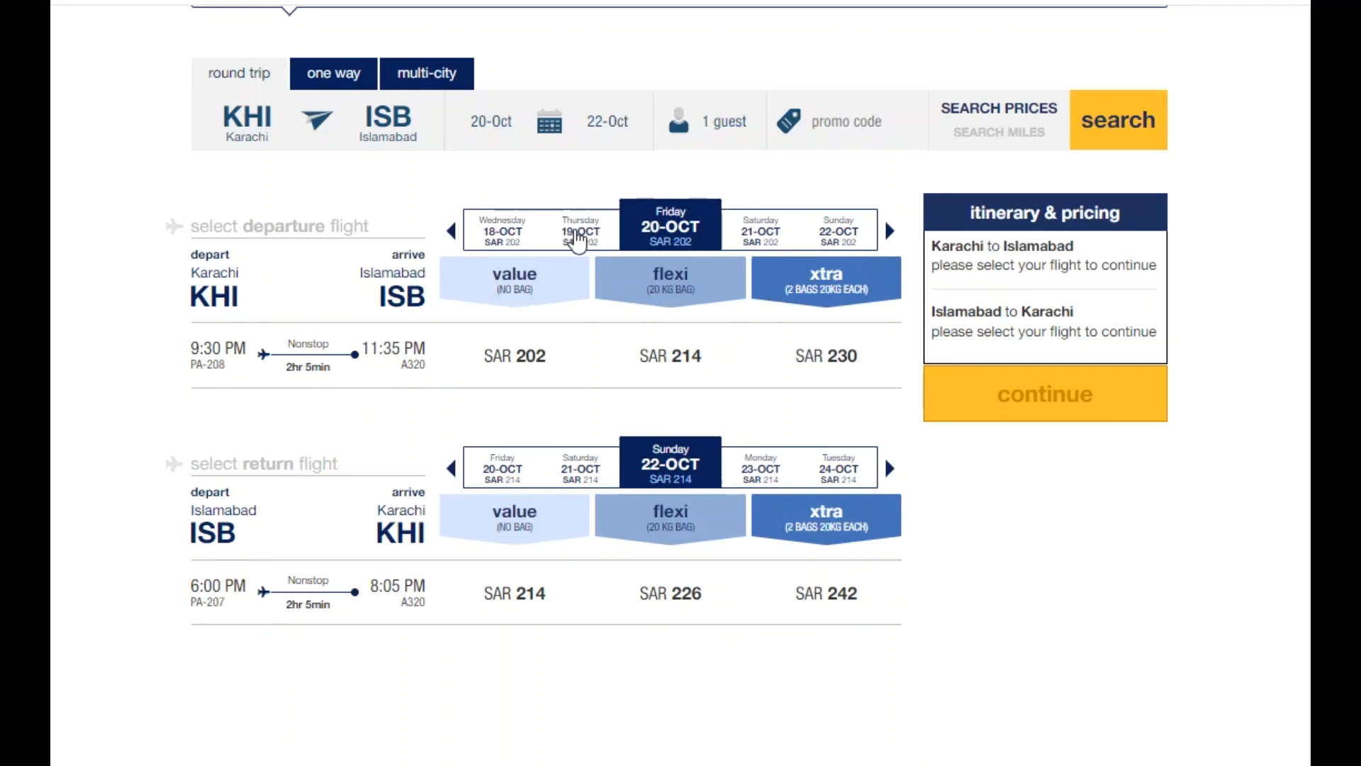
# Try departure dates 19 to 22 October in the date strip, then pick Friday 20 October.
pyautogui.click(579, 240)
pyautogui.click(656, 240)
pyautogui.click(782, 245)
pyautogui.click(820, 244)
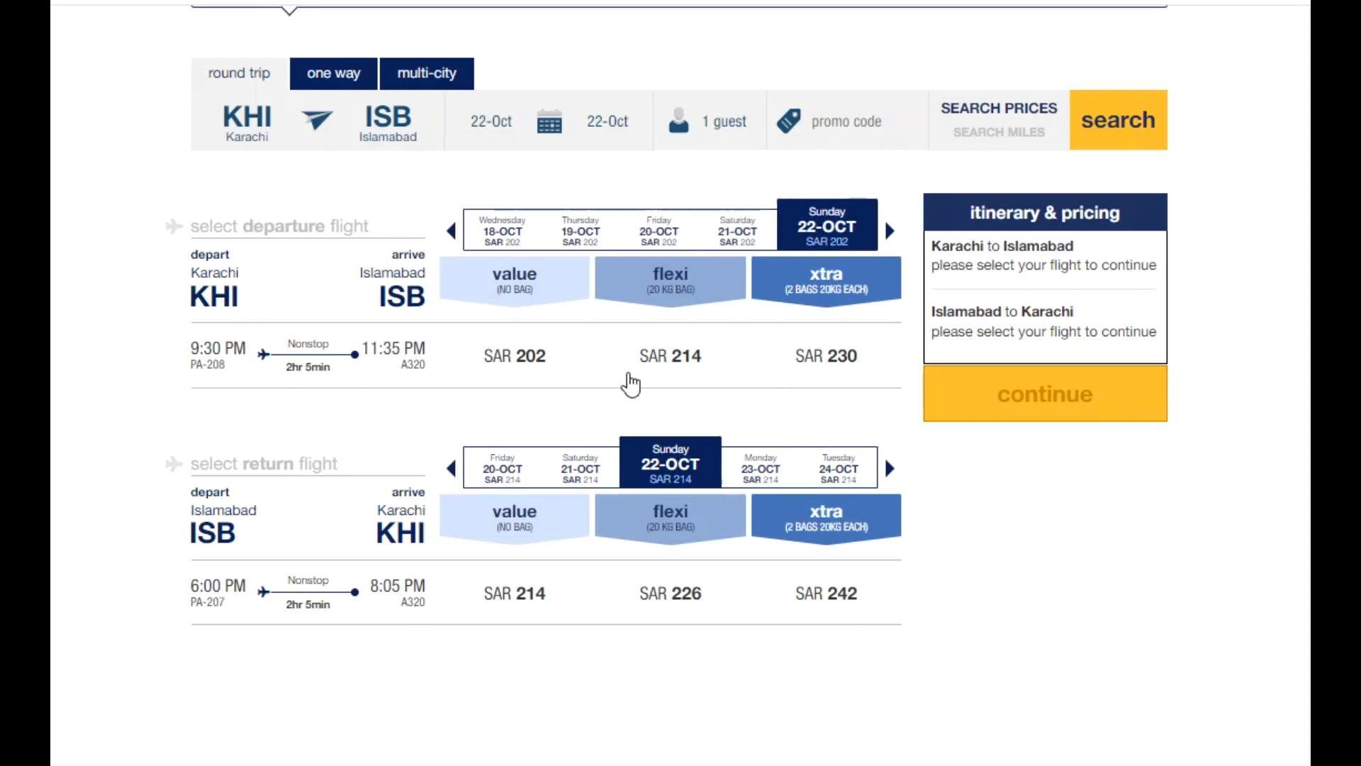
pyautogui.click(497, 472)
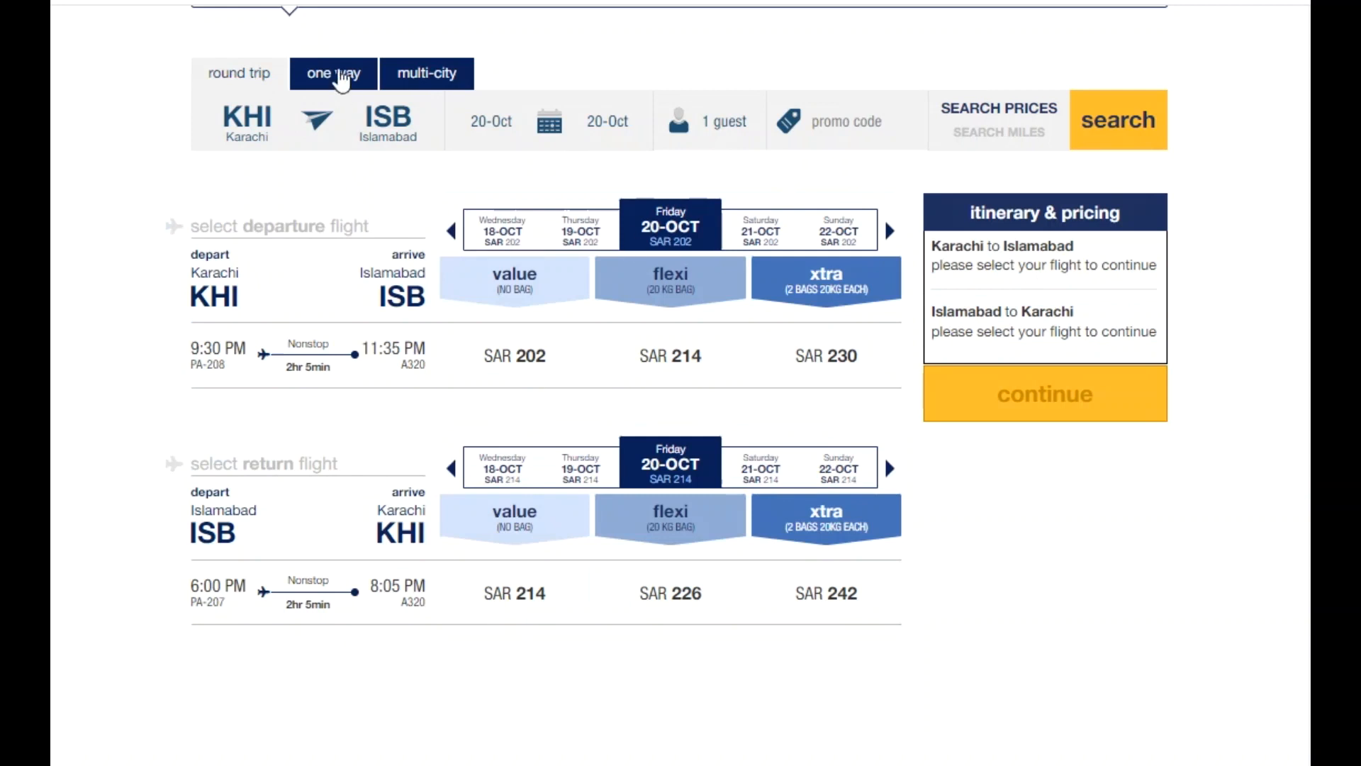
# Change the search to a one-way trip on 20 October.
pyautogui.click(339, 74)
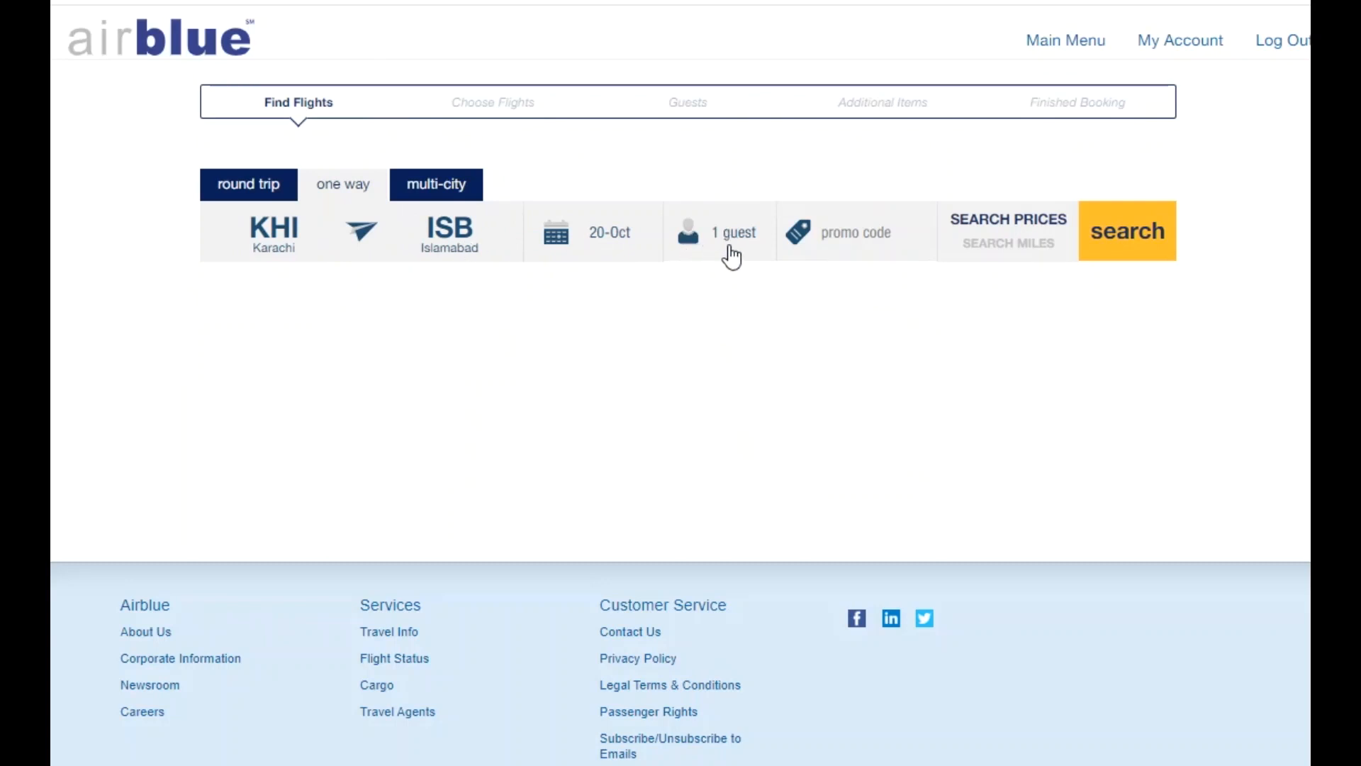
# Switch to multi-city and add an Islamabad (ISB) to Lahore (LHE) leg on 25 October.
pyautogui.click(464, 185)
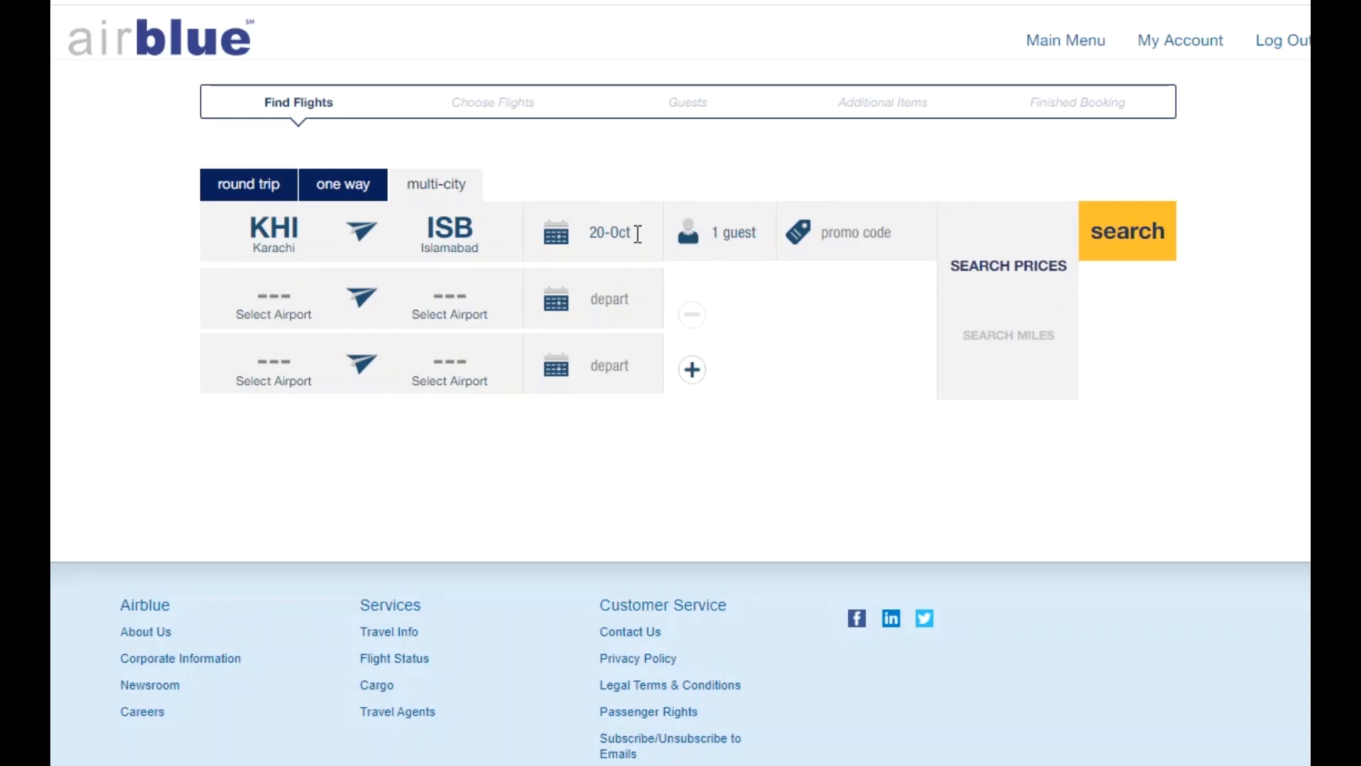
pyautogui.click(294, 303)
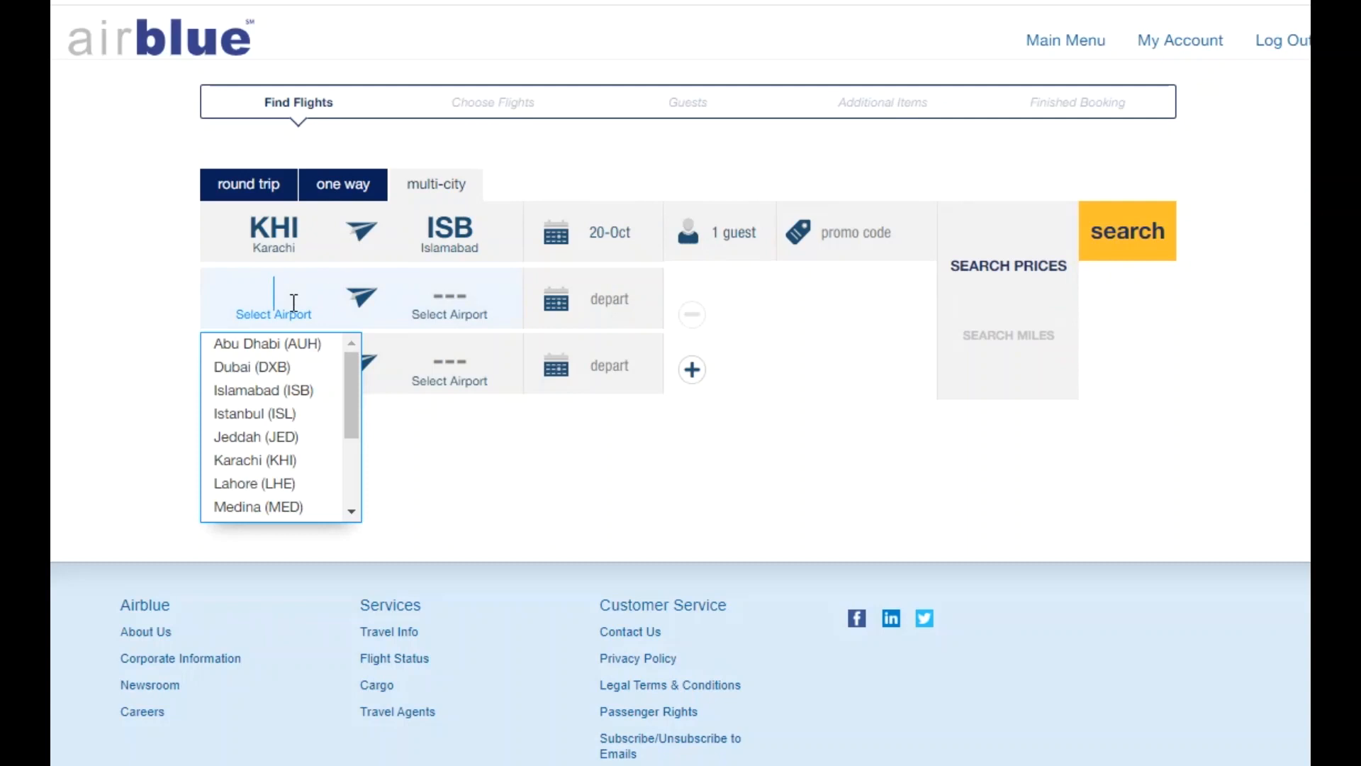
pyautogui.write('isb')
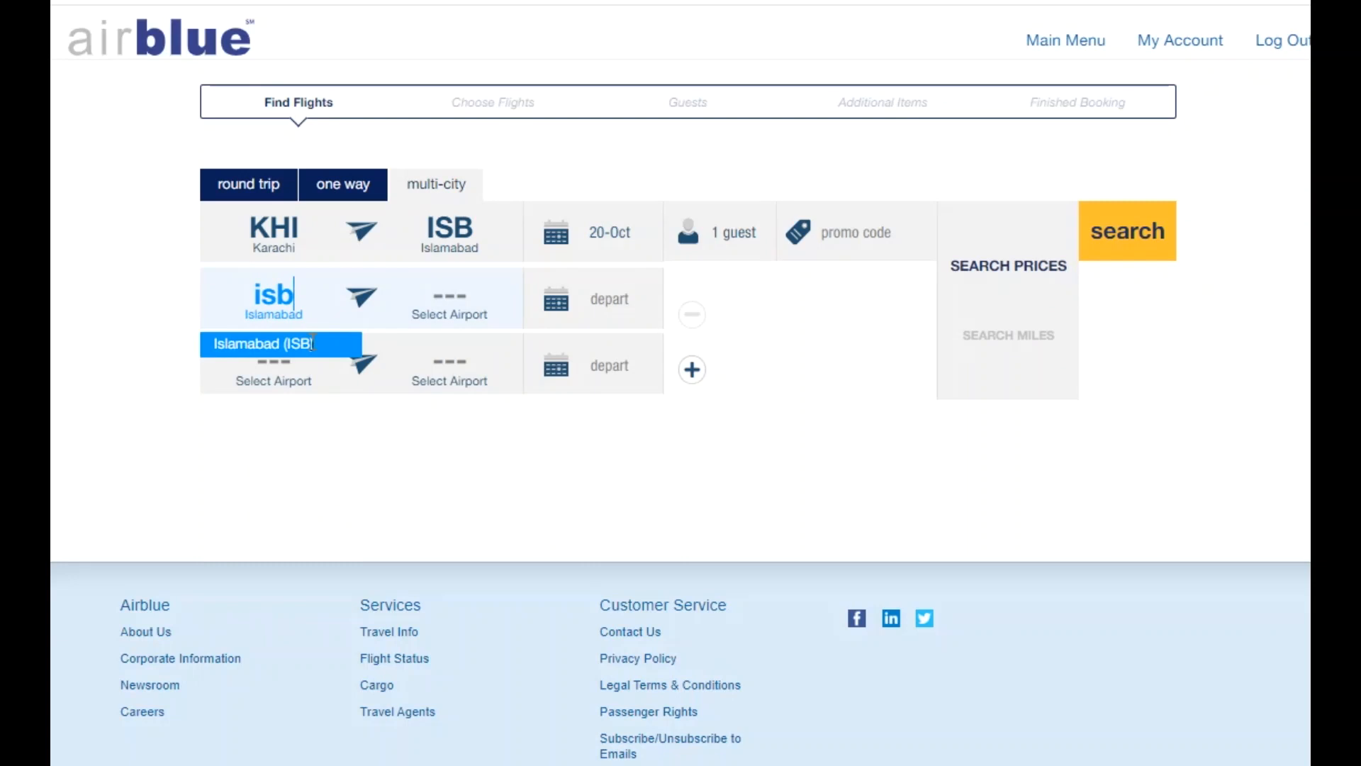
pyautogui.click(312, 344)
pyautogui.click(410, 310)
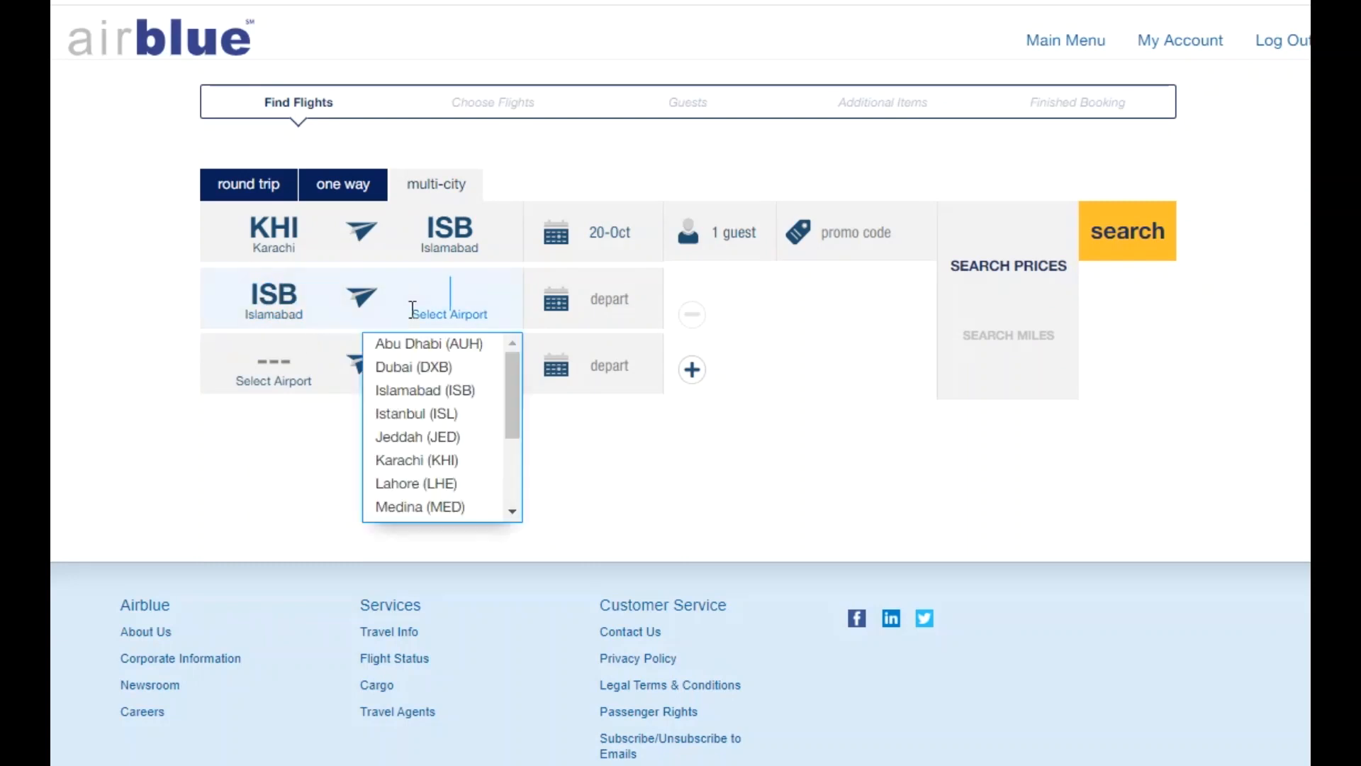
pyautogui.write('lhe')
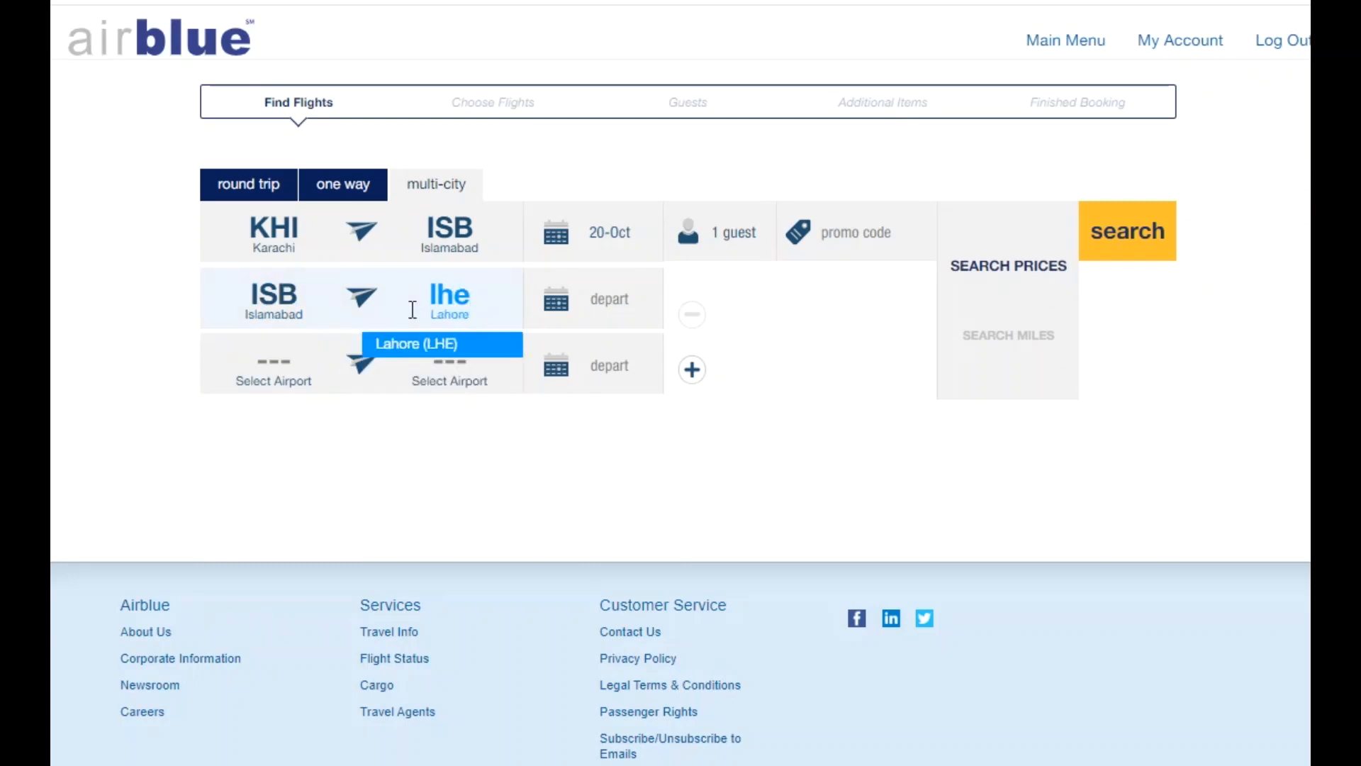
pyautogui.click(404, 345)
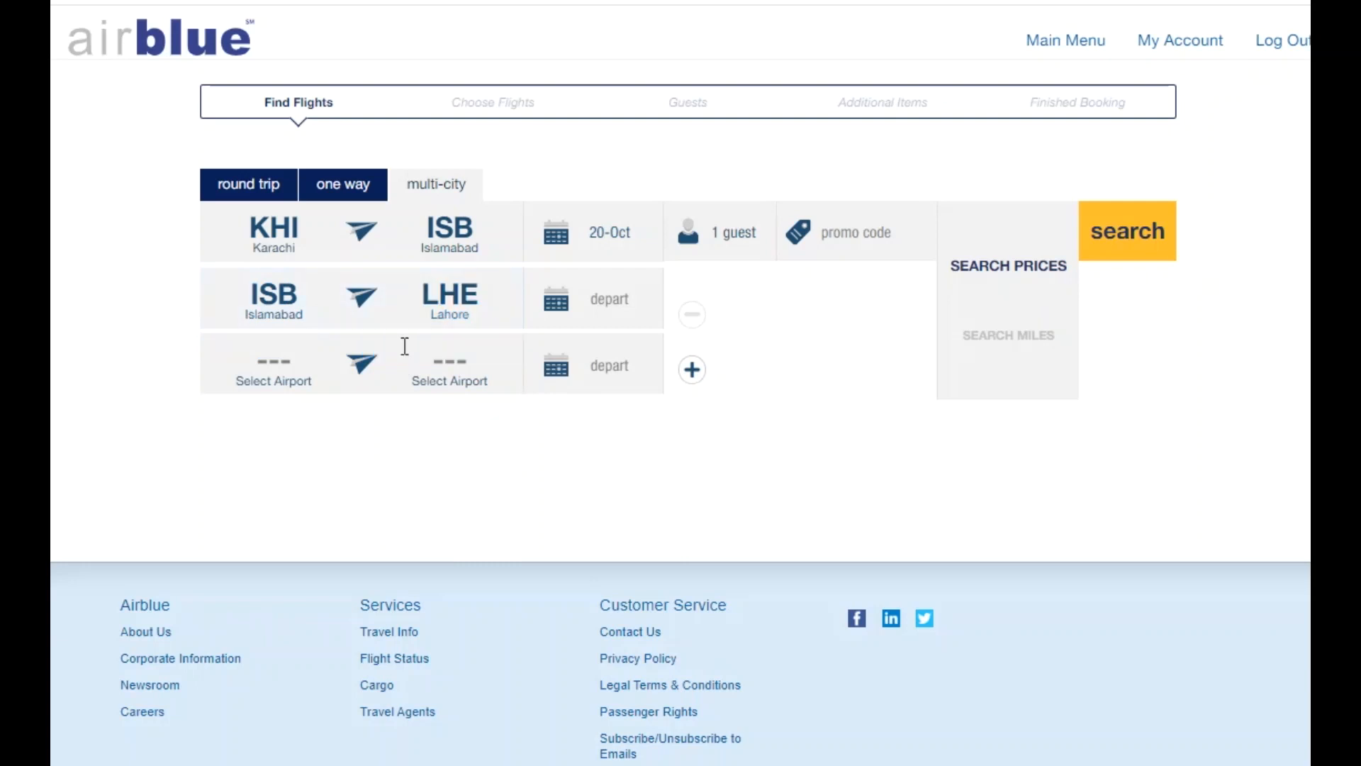
pyautogui.click(615, 292)
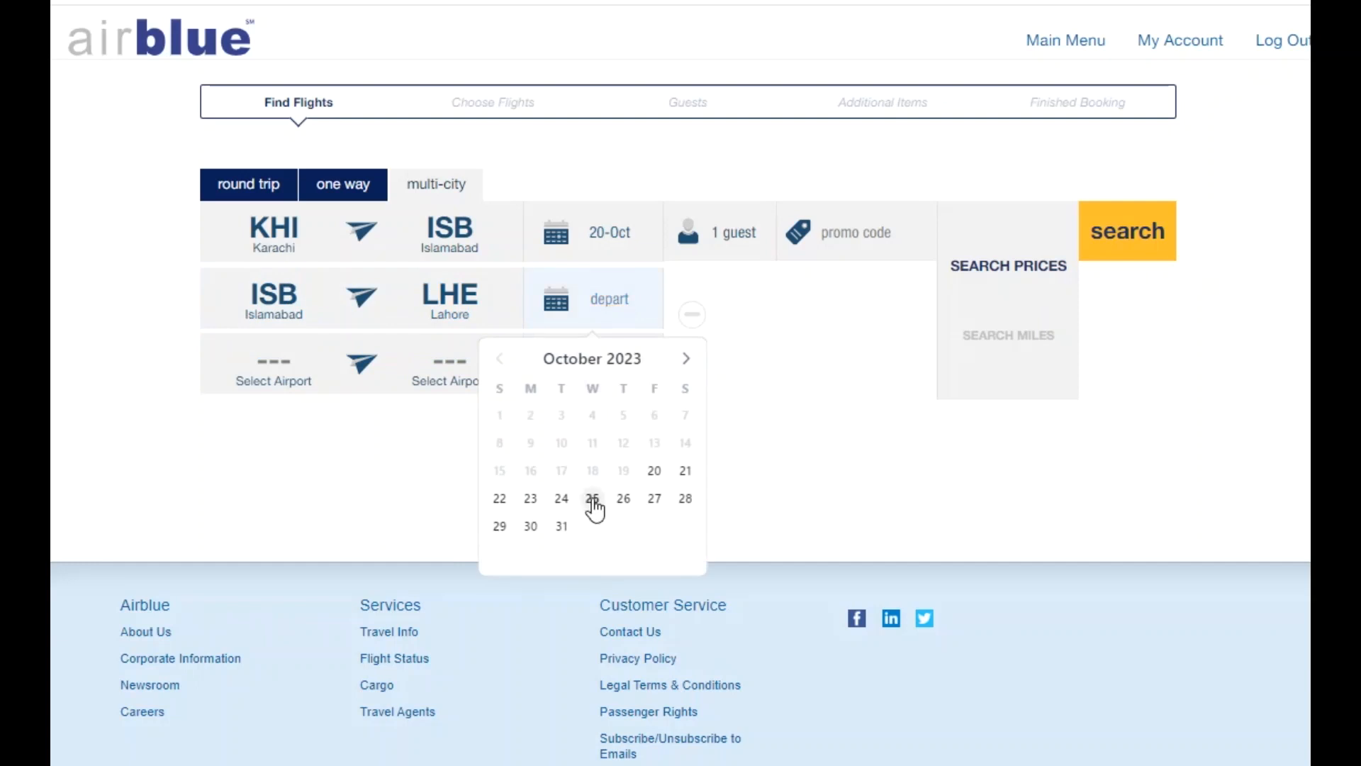
pyautogui.click(594, 501)
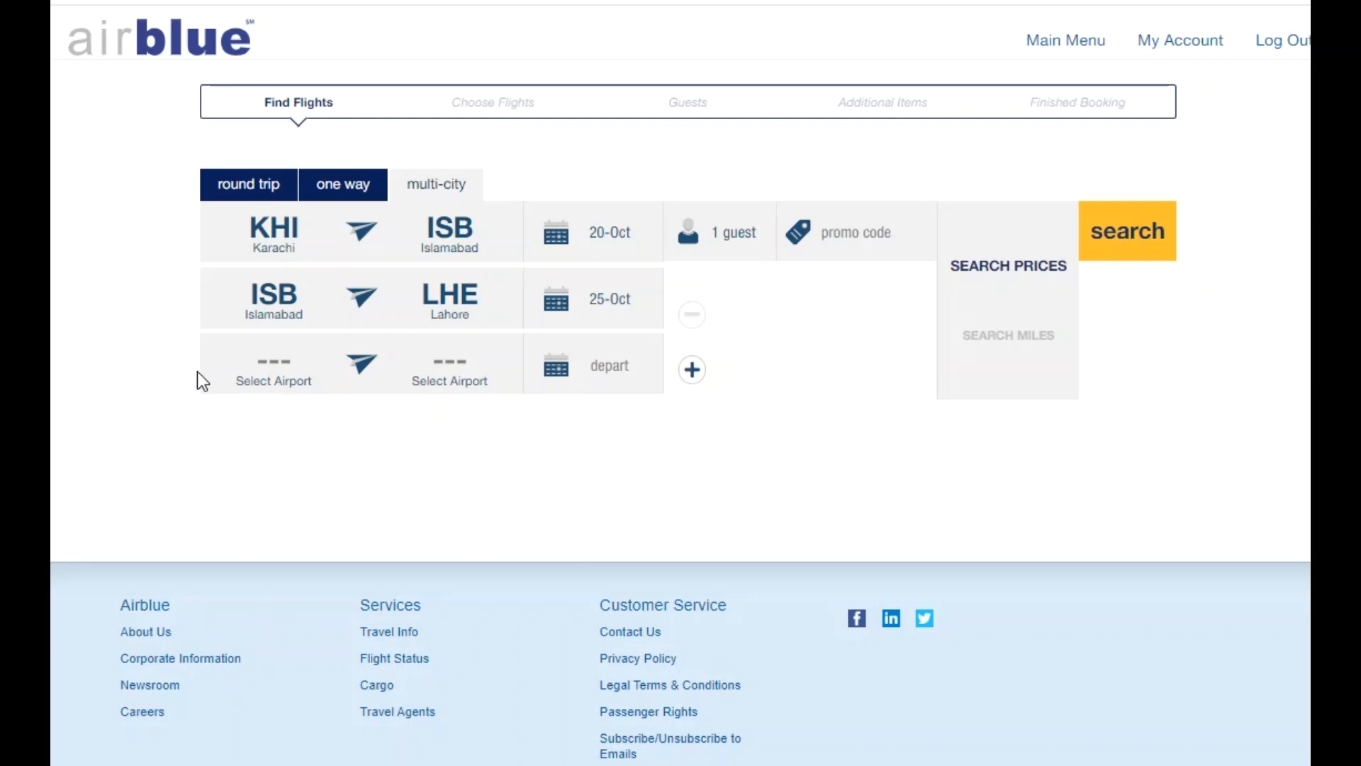
# Fill the third leg as Lahore (LHE) to Karachi (KHI) departing 30 October.
pyautogui.click(255, 371)
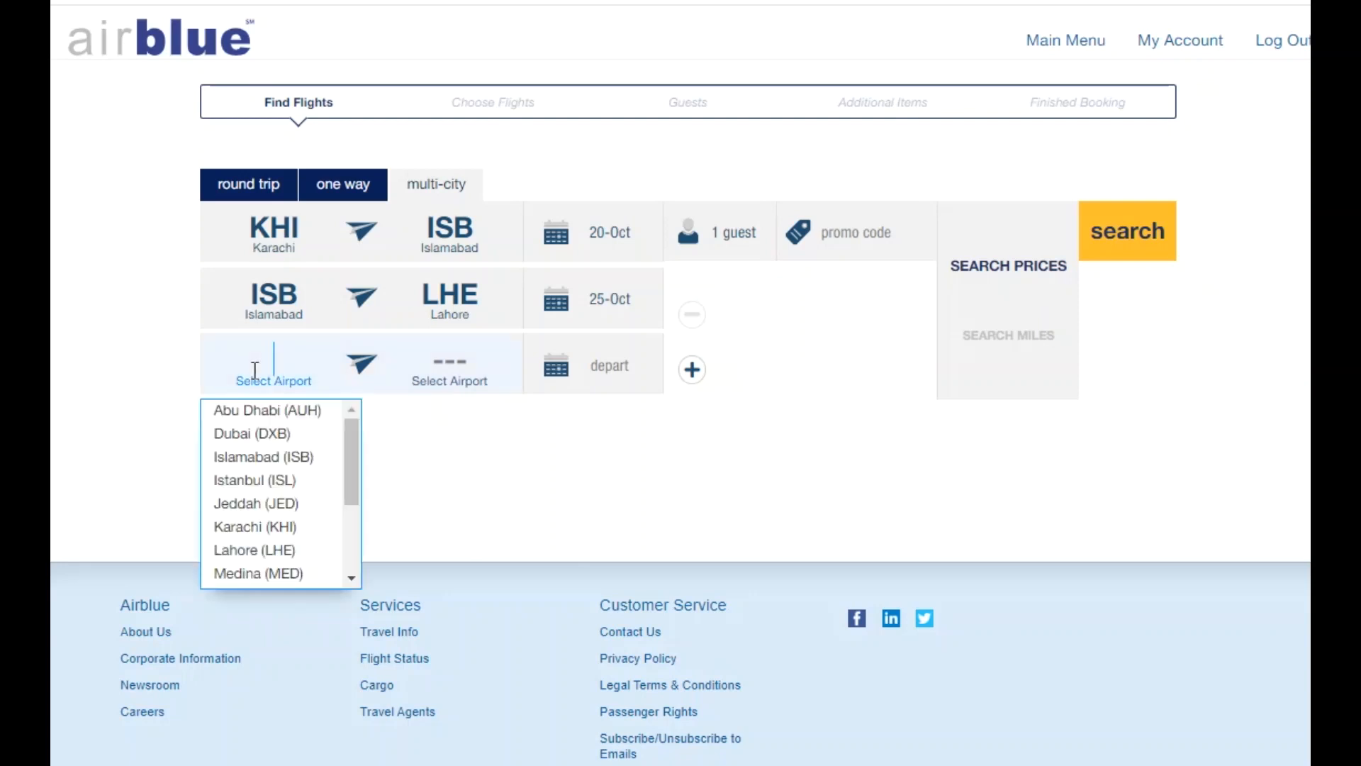
pyautogui.write('lhe')
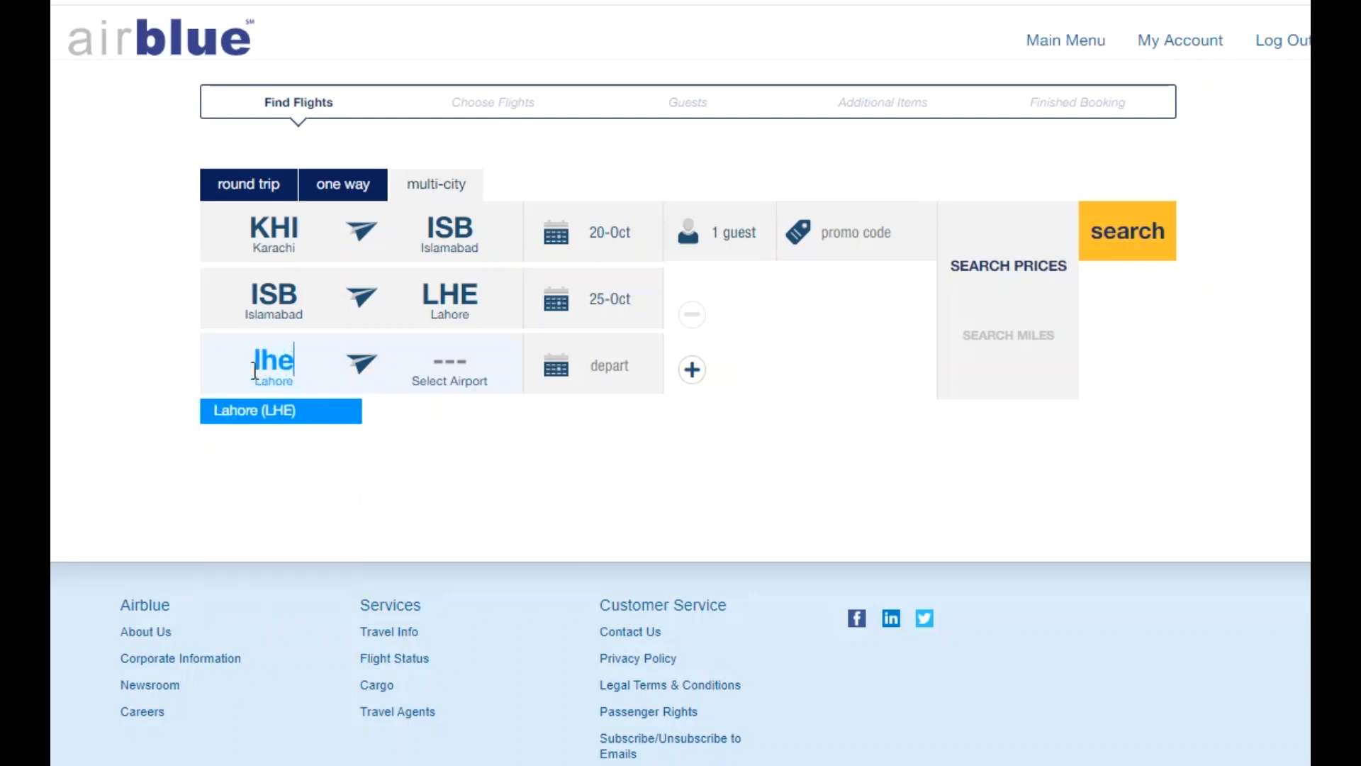
pyautogui.click(269, 411)
pyautogui.click(426, 376)
pyautogui.write('khi')
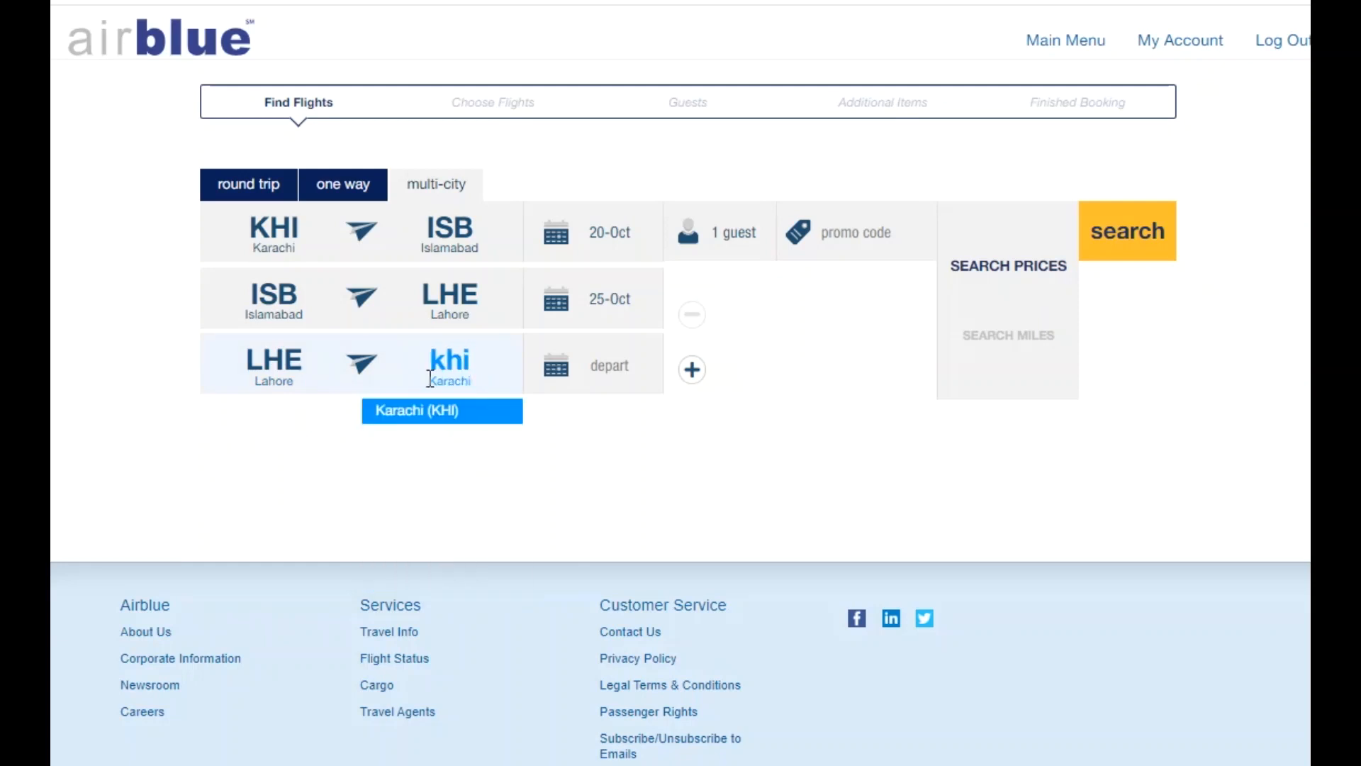
pyautogui.click(450, 411)
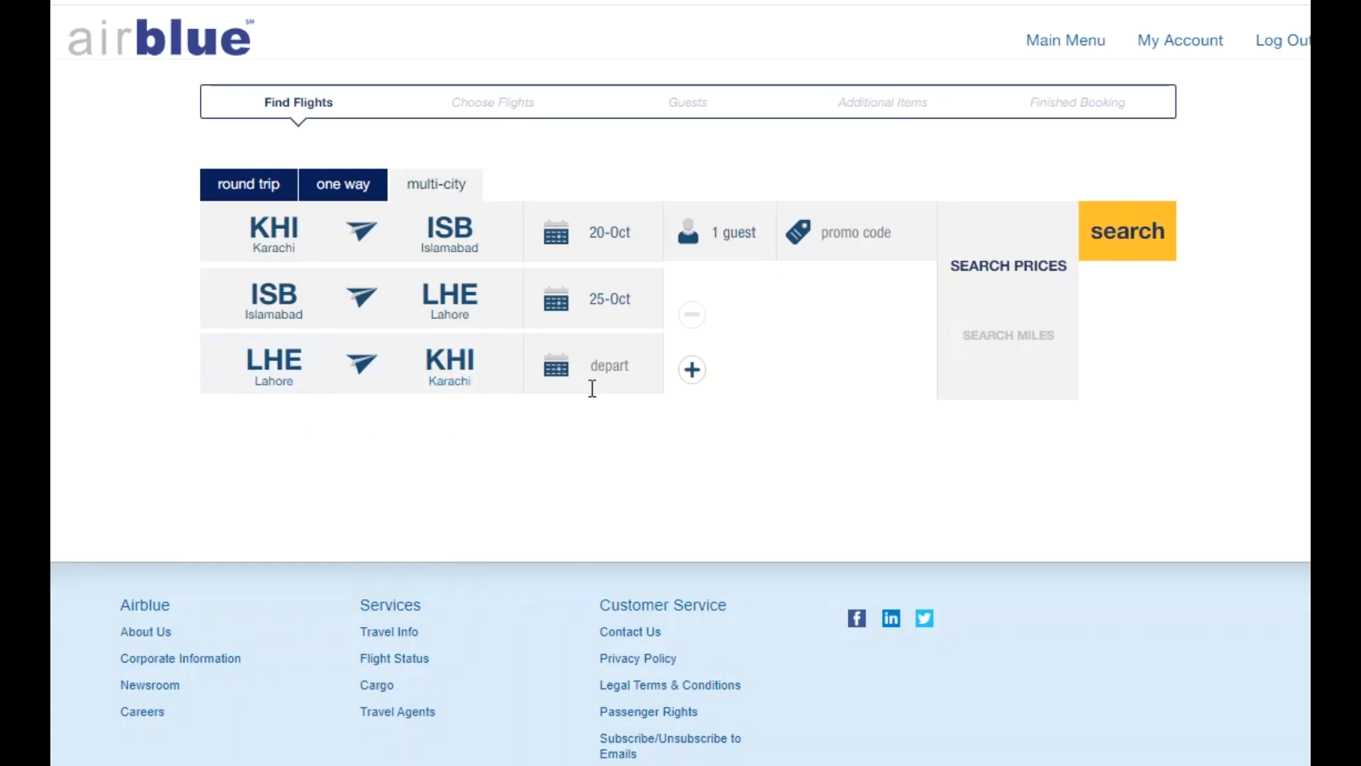
pyautogui.click(627, 366)
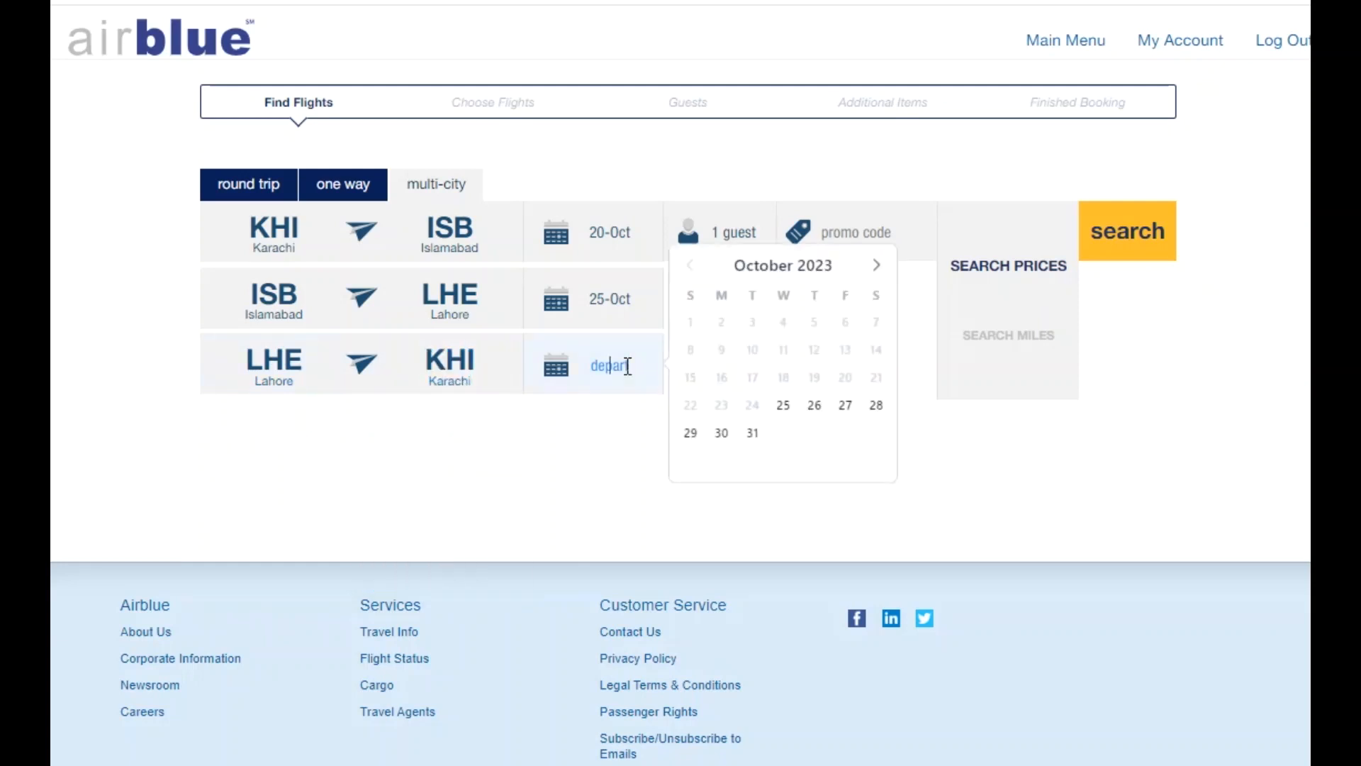
pyautogui.click(727, 434)
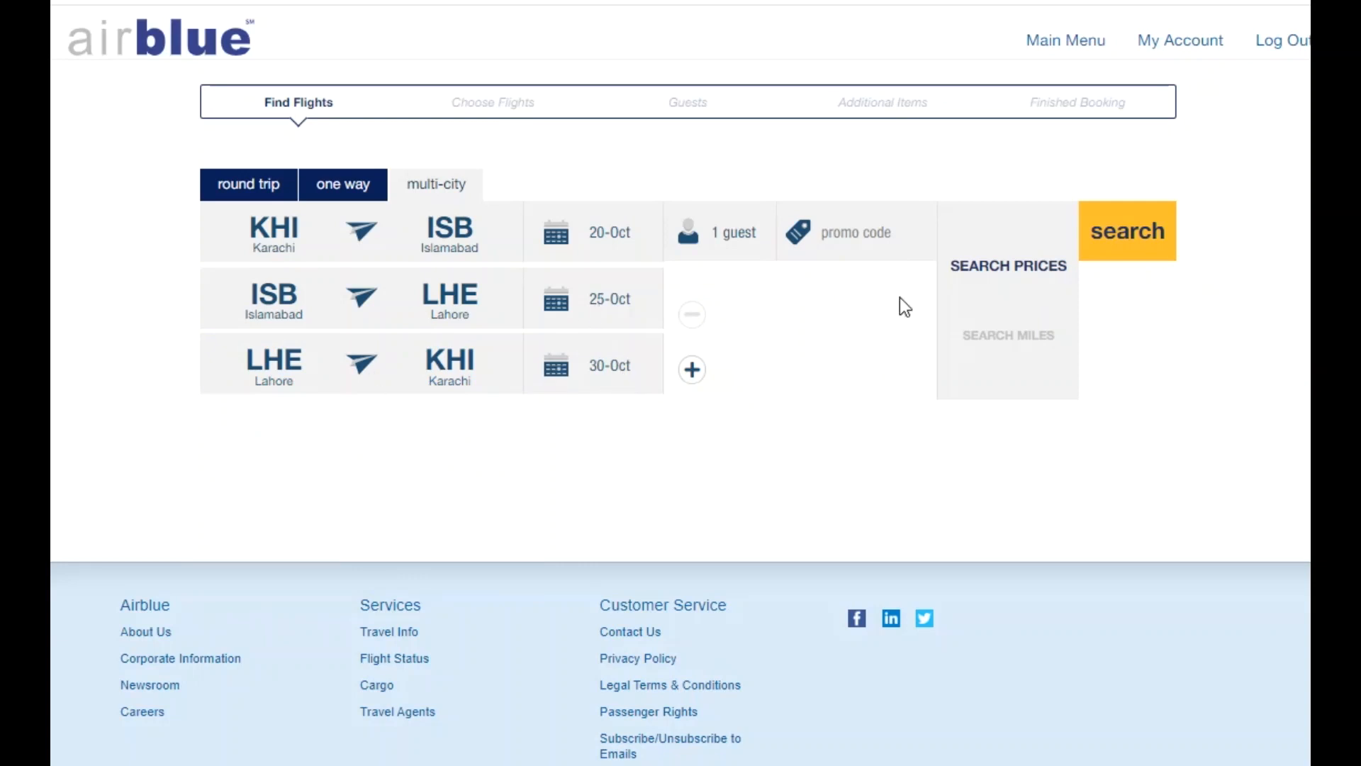
# Search the three legs, then move the second leg to 26 October and search again.
pyautogui.click(1101, 233)
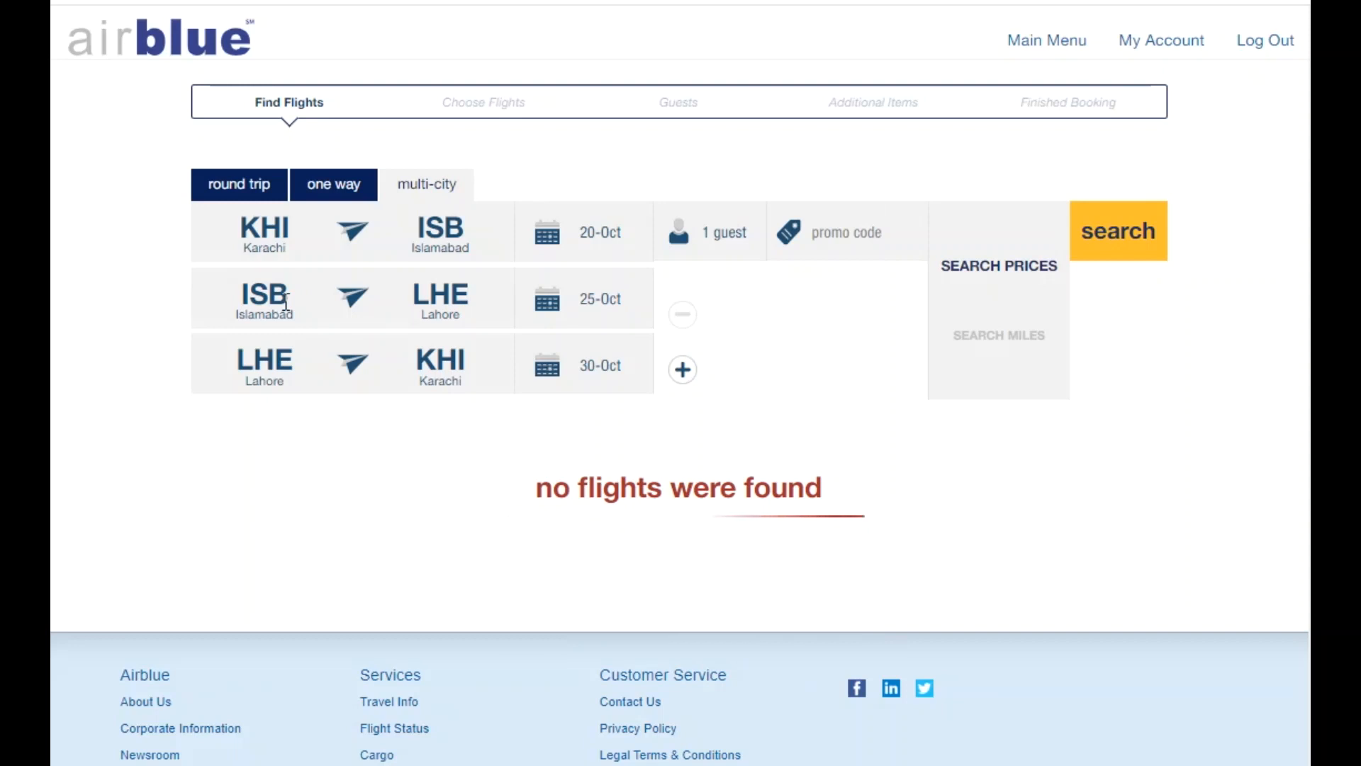
pyautogui.click(581, 298)
pyautogui.click(614, 498)
pyautogui.click(1158, 250)
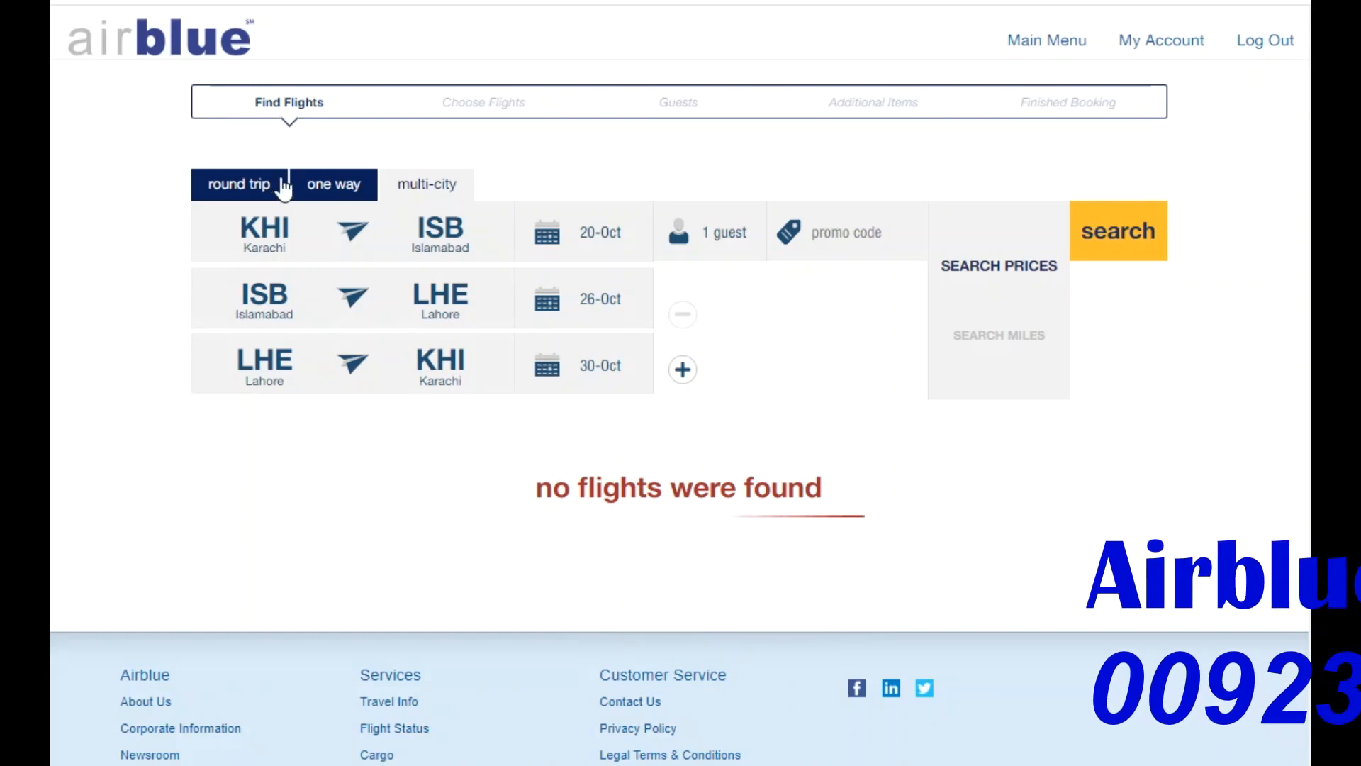
# Search one-way KHI to ISB flights for 20-Oct to list the PA-208 fares.
pyautogui.click(316, 197)
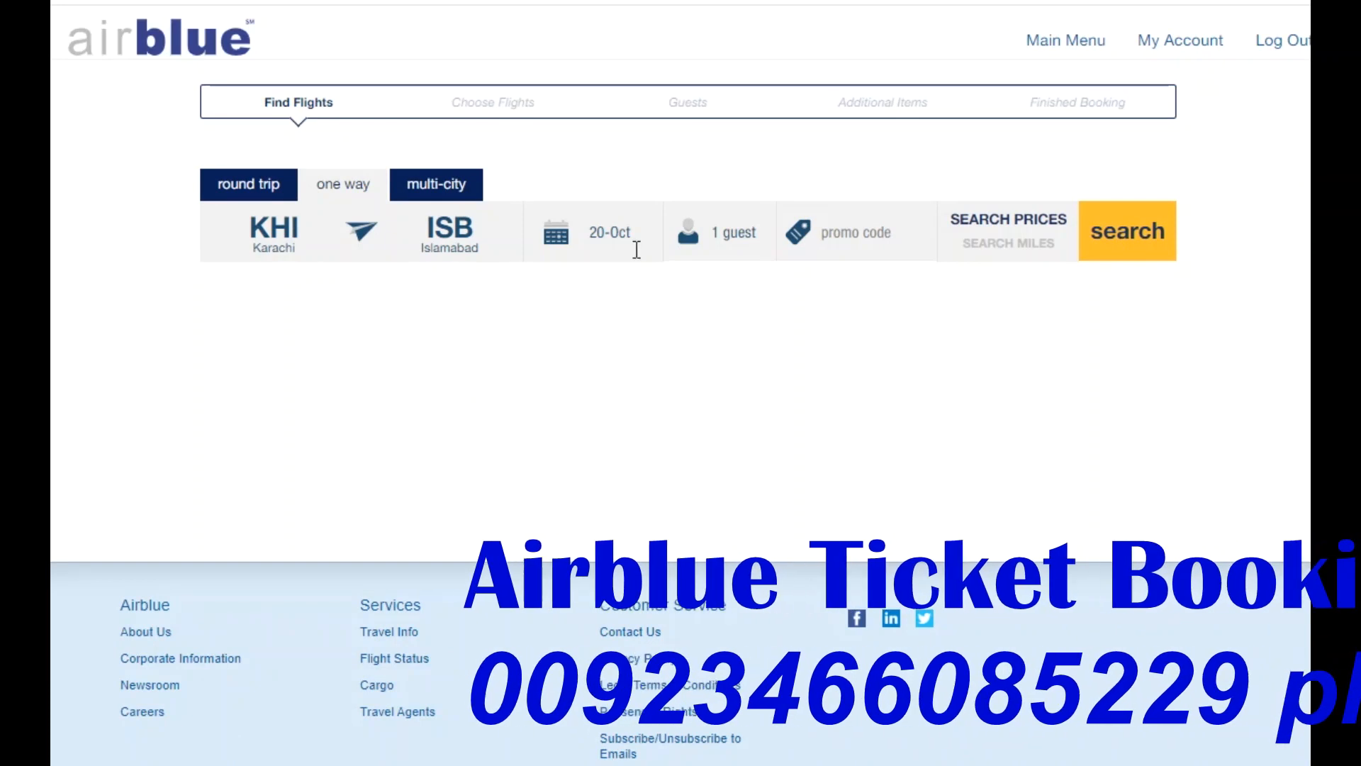
pyautogui.click(1110, 230)
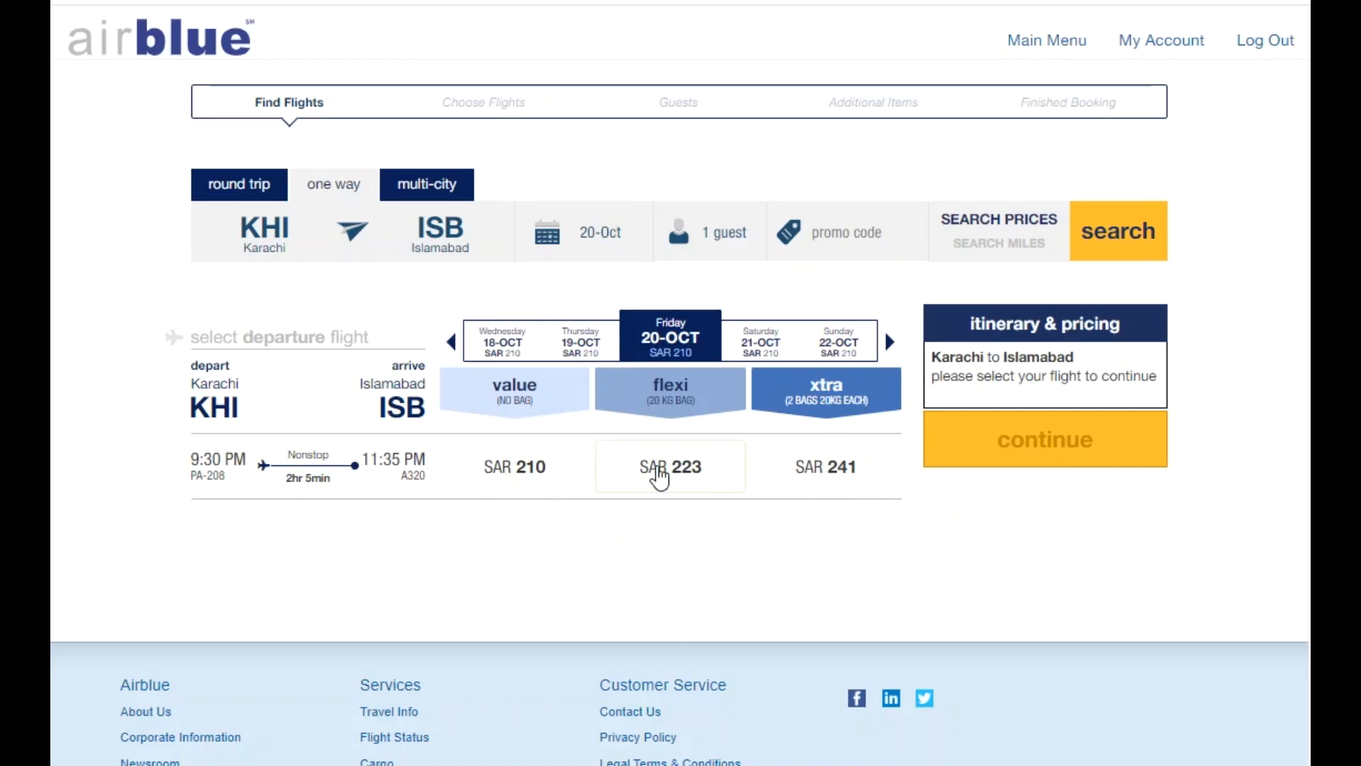
# Select the SAR 223 Flexi fare, accept the Terms & Conditions, and continue to Guests.
pyautogui.click(659, 479)
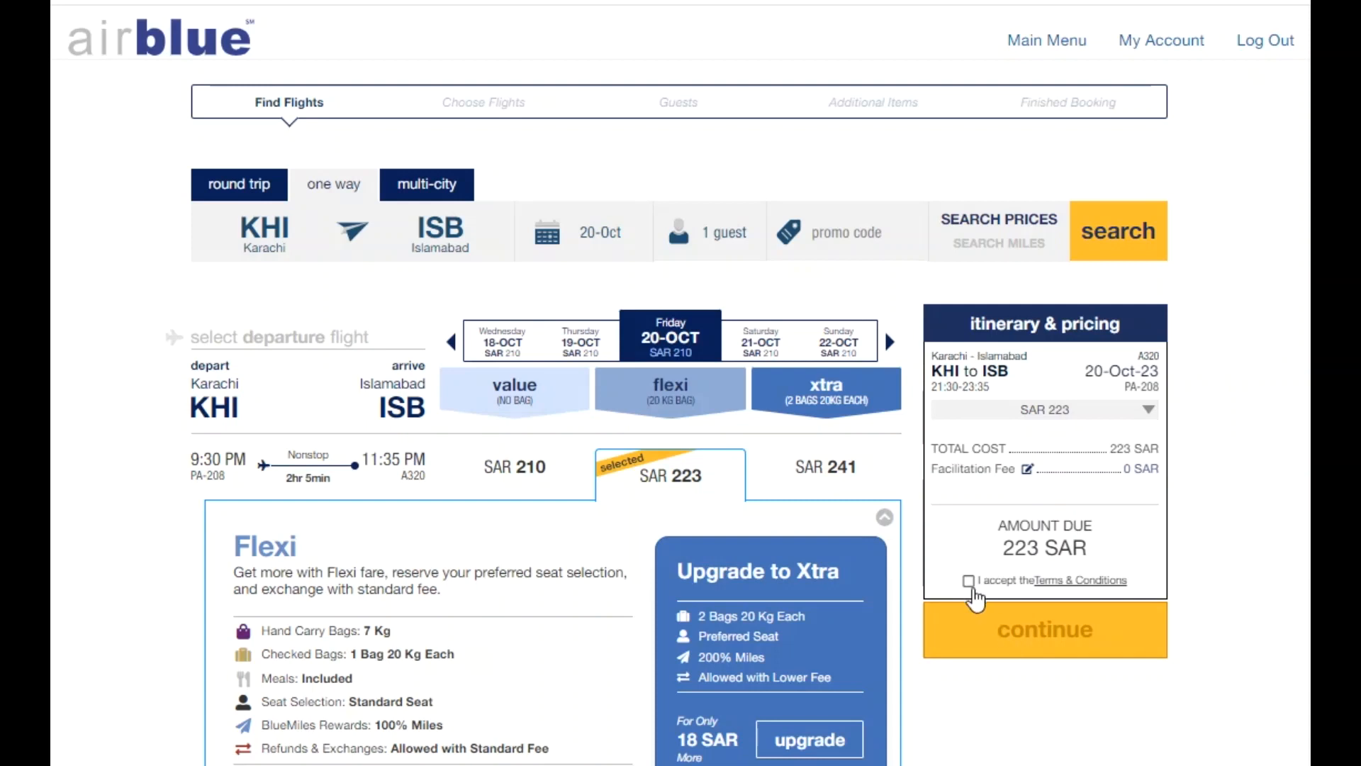
pyautogui.click(969, 582)
pyautogui.click(995, 636)
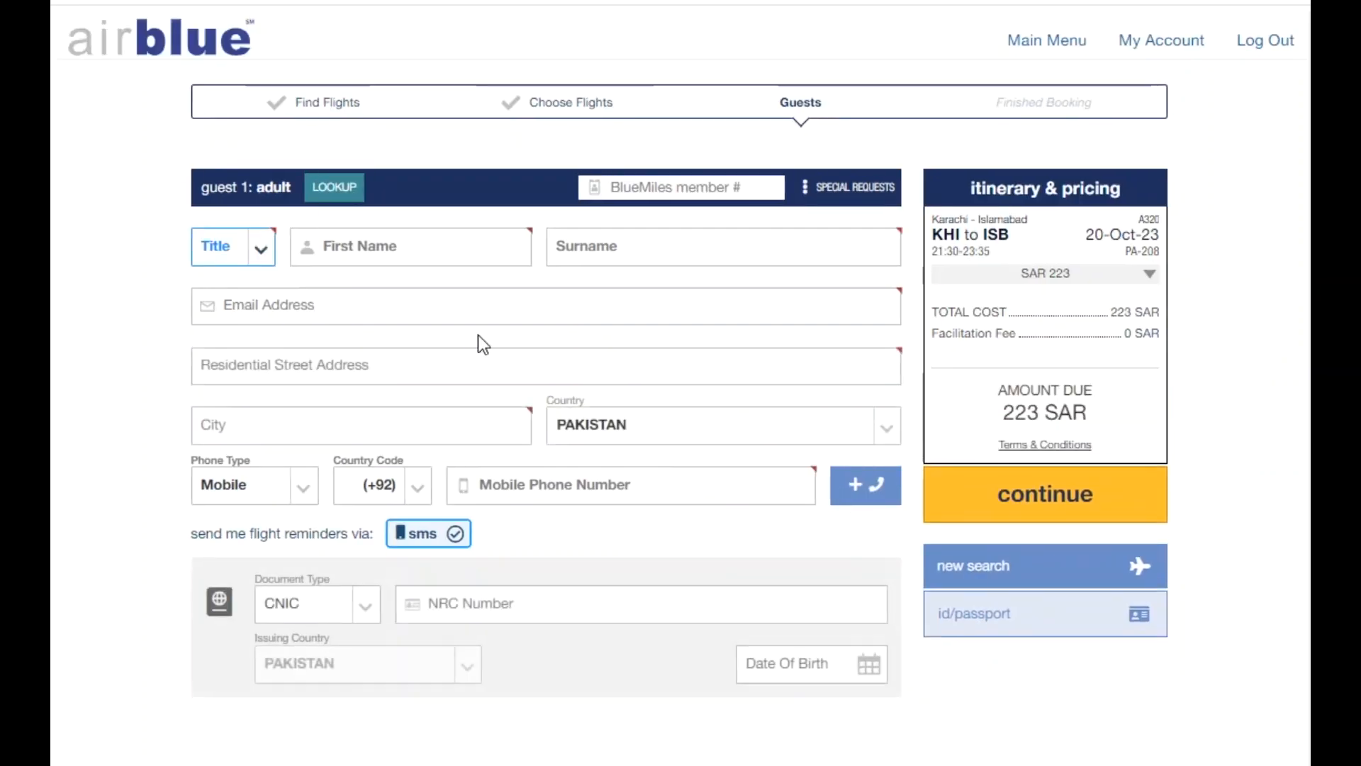
# Set guest 1's title to Mr and enter the first name, surname and e-mail address.
pyautogui.click(267, 261)
pyautogui.click(260, 281)
pyautogui.click(366, 245)
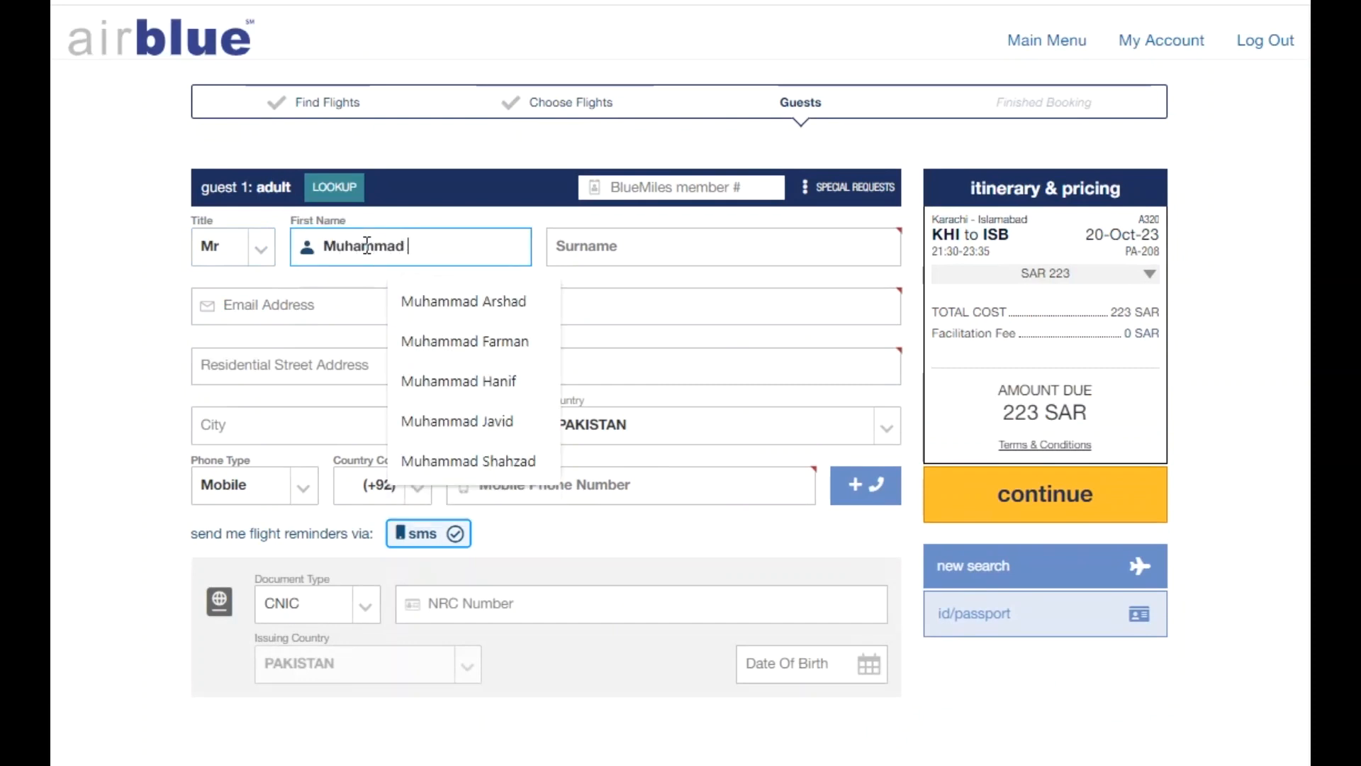
pyautogui.press('Tab')
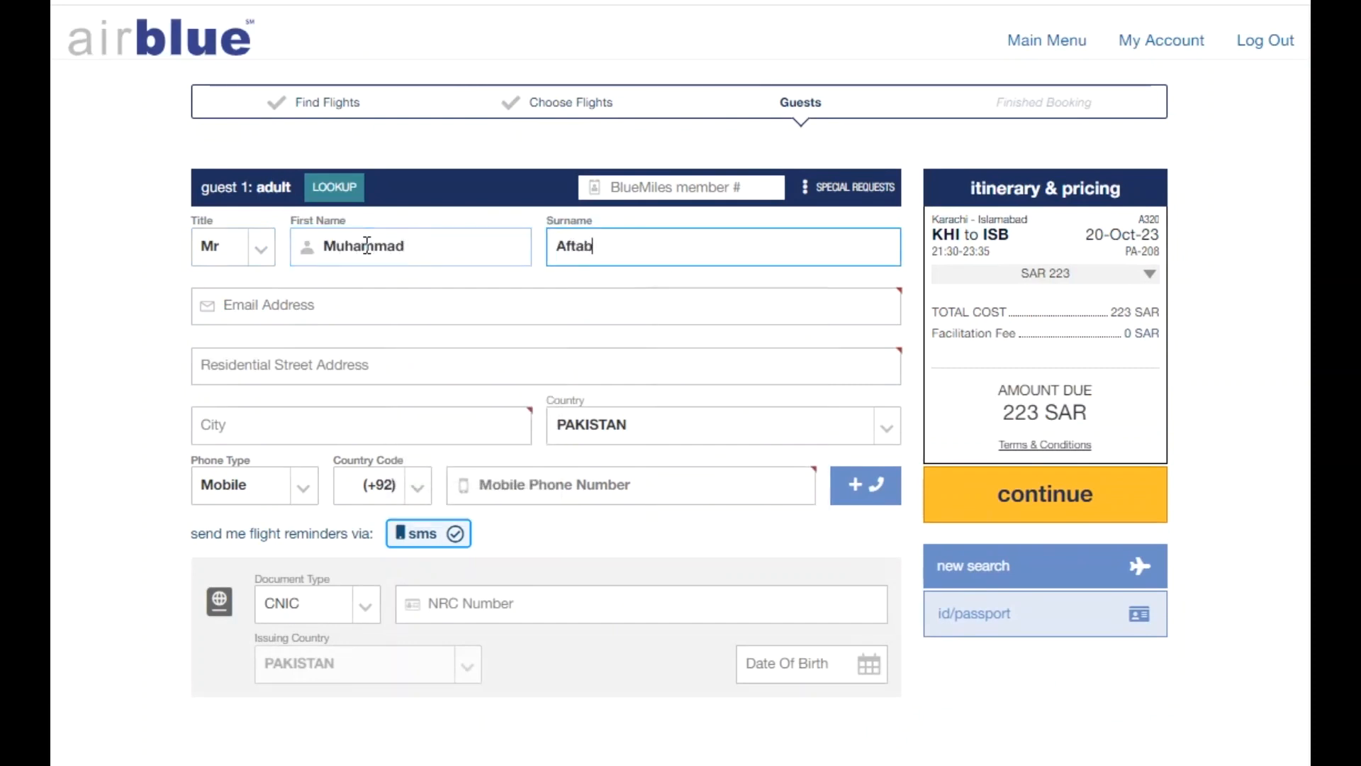
pyautogui.press('Tab')
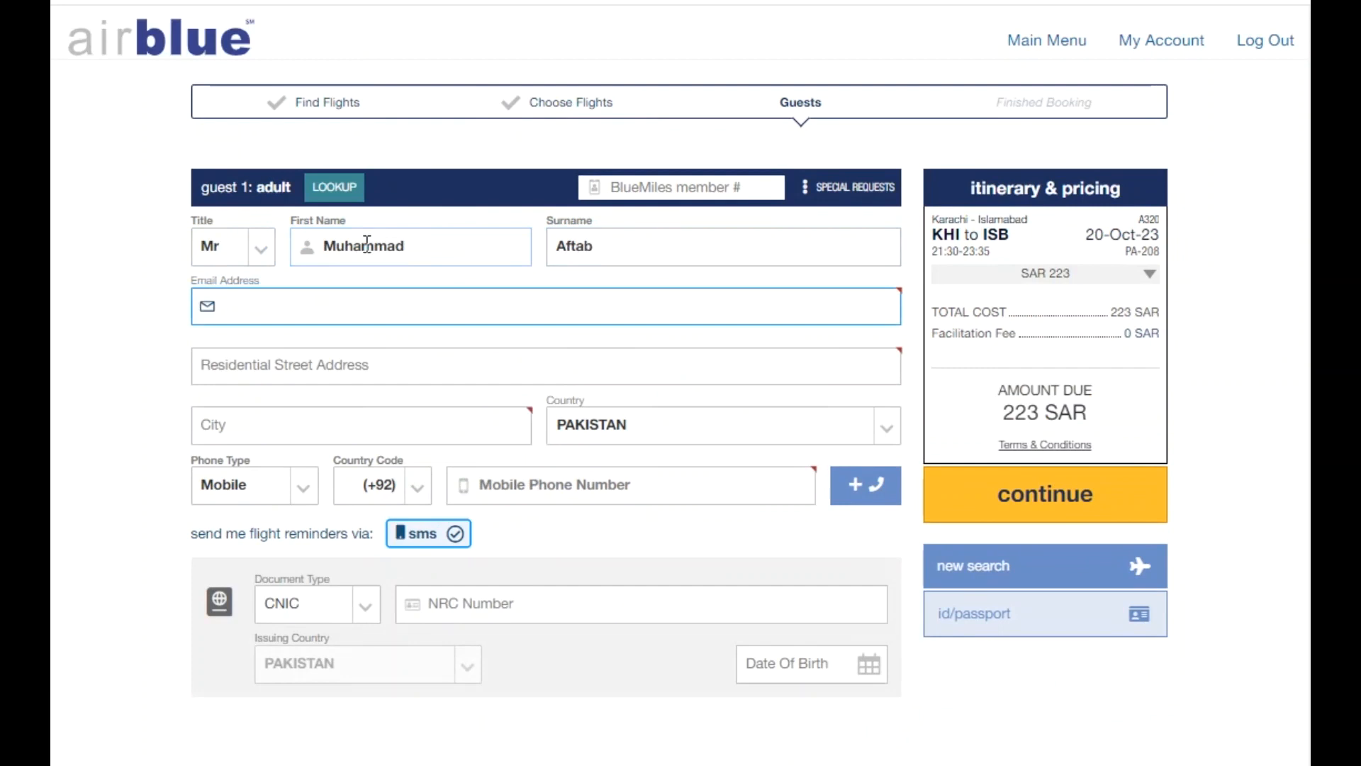
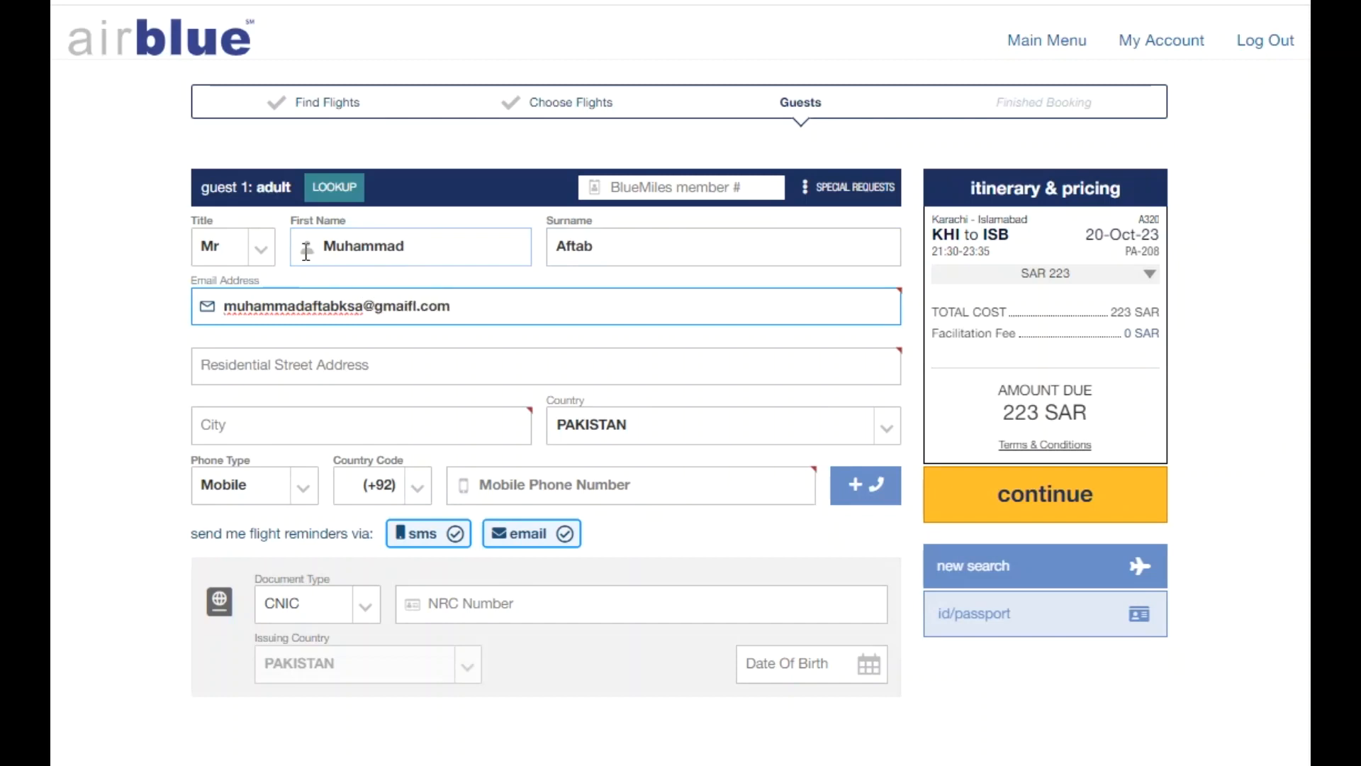
# Fill in the residential street address from the suggestions and set the city to Lahore.
pyautogui.click(272, 373)
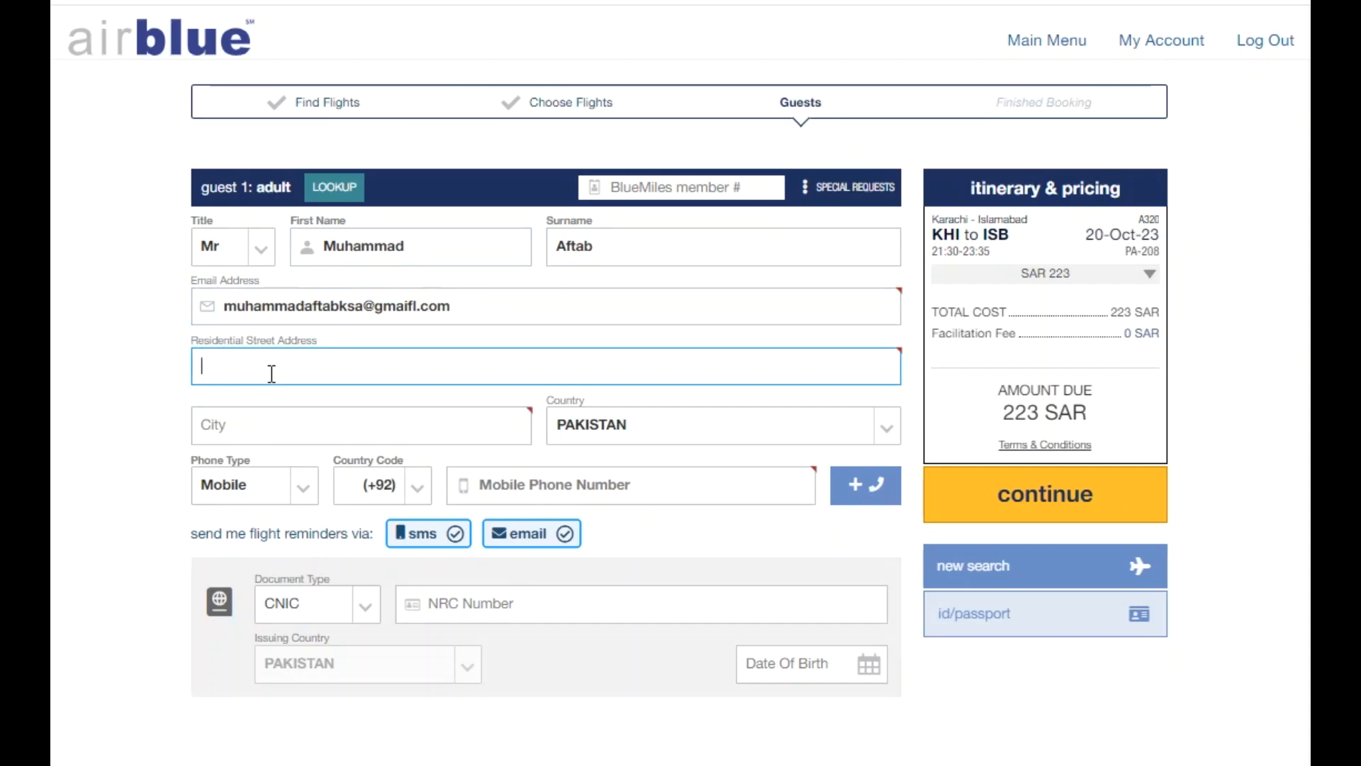
pyautogui.write('t')
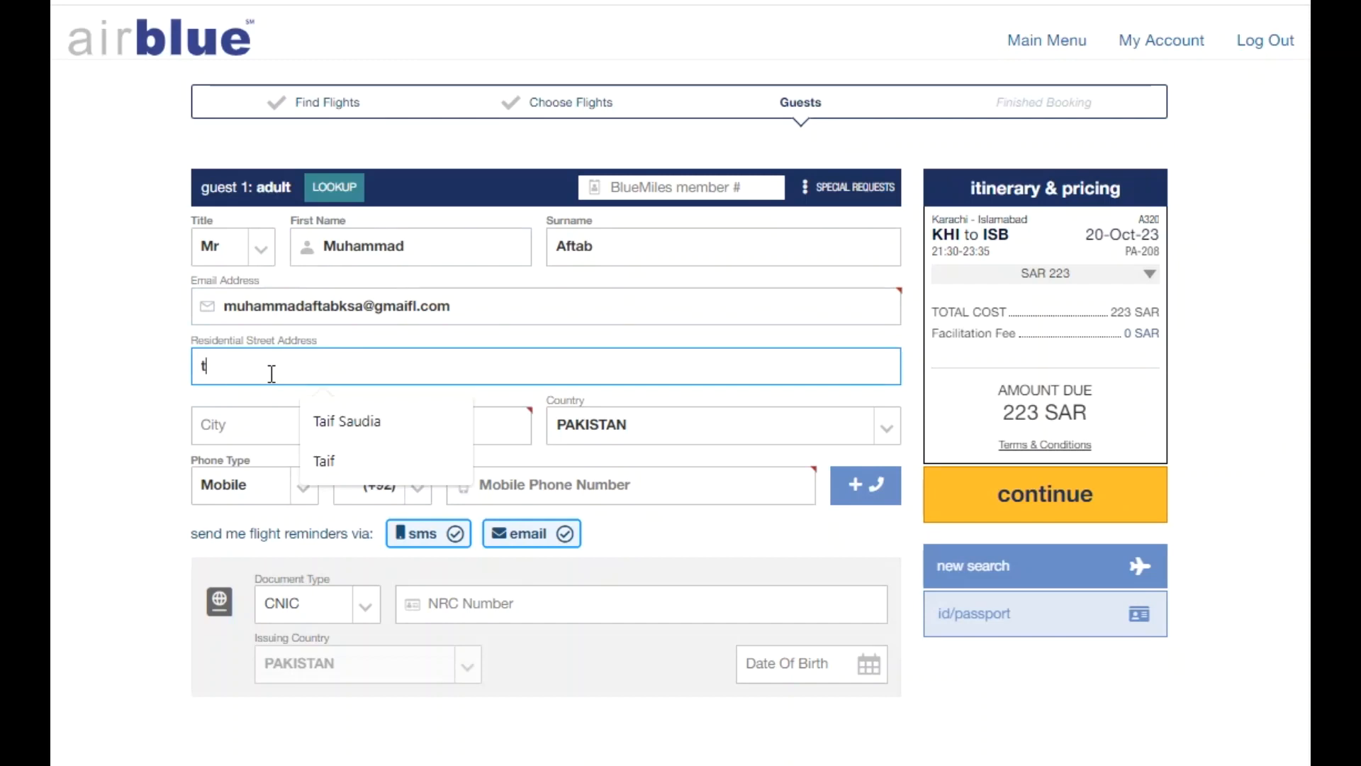
pyautogui.click(331, 425)
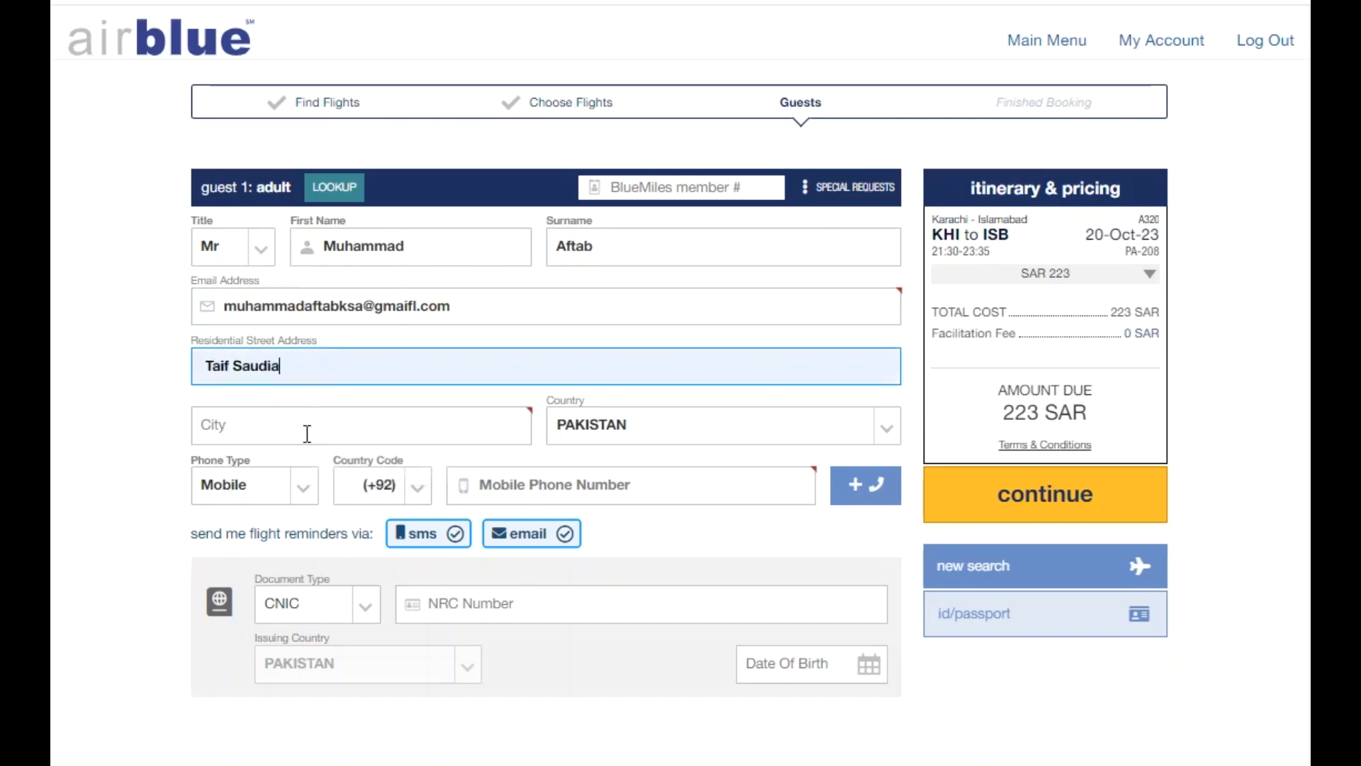
pyautogui.click(303, 435)
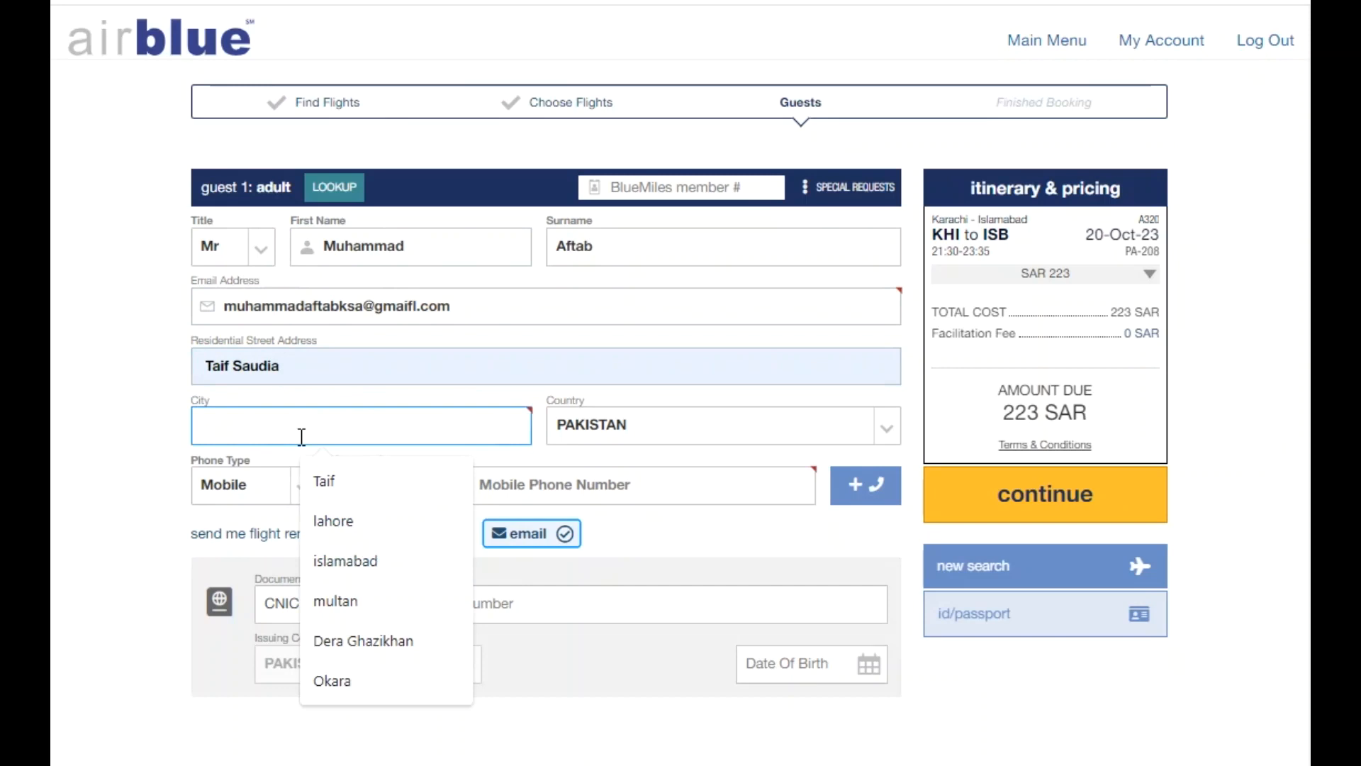
pyautogui.write('lh')
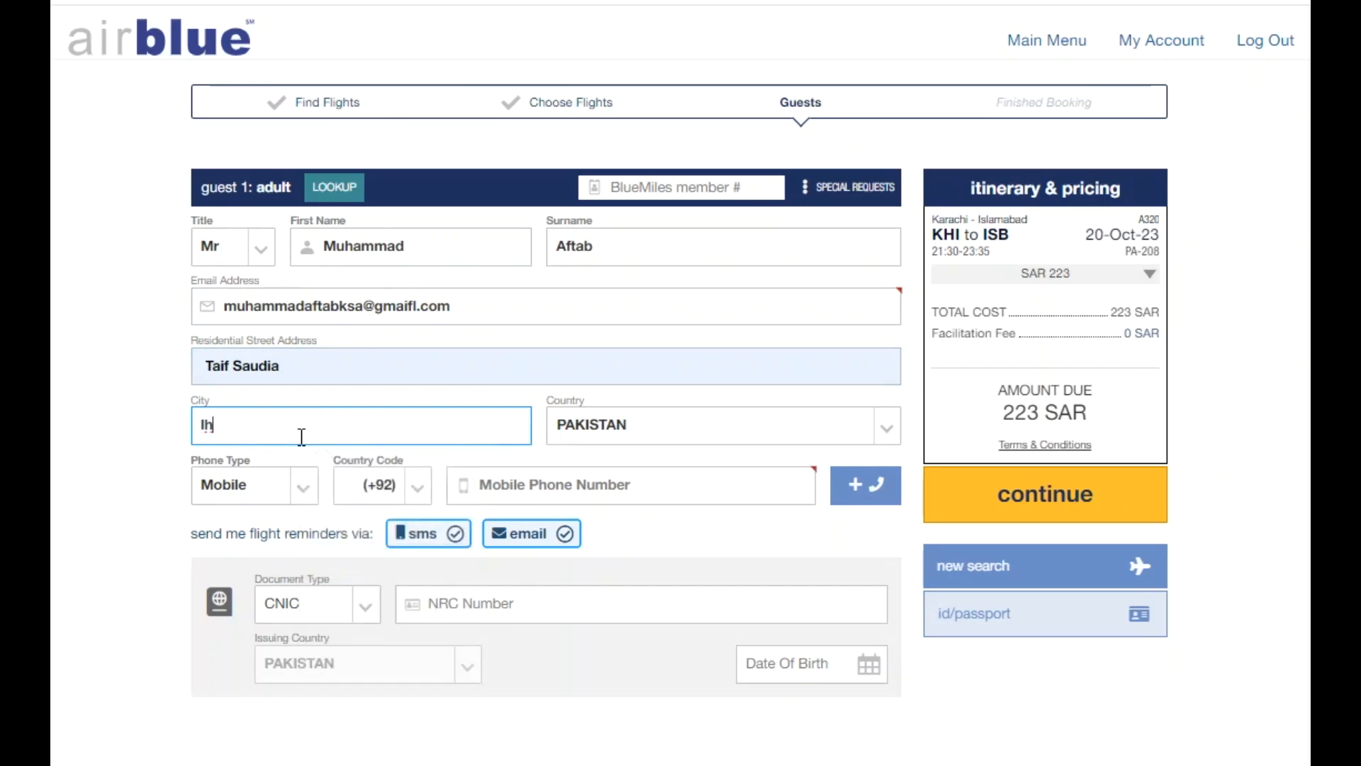
pyautogui.press('BackSpace')
pyautogui.press('BackSpace')
pyautogui.write('lahore')
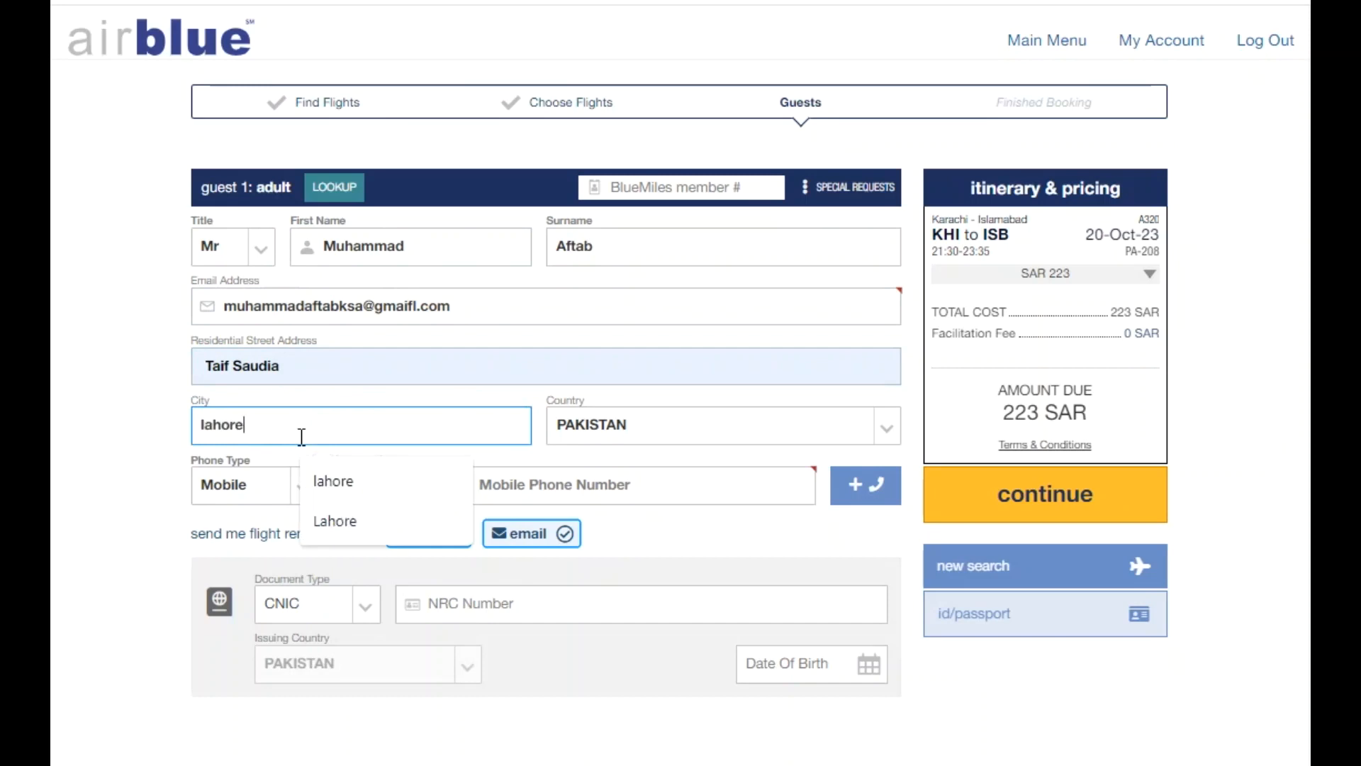
pyautogui.click(350, 484)
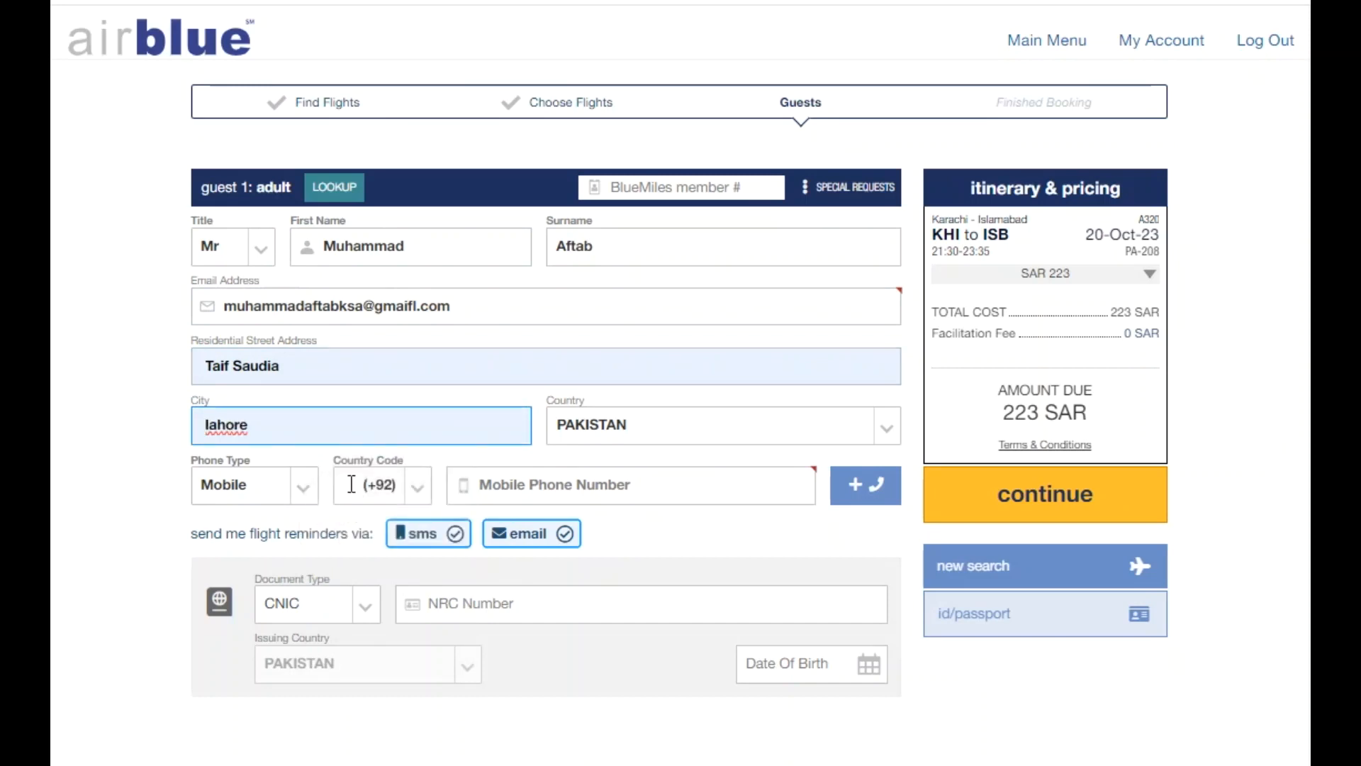
# Choose PAKISTAN (+92) as the phone code, then enter the mobile and CNIC numbers.
pyautogui.click(370, 488)
pyautogui.write('sau')
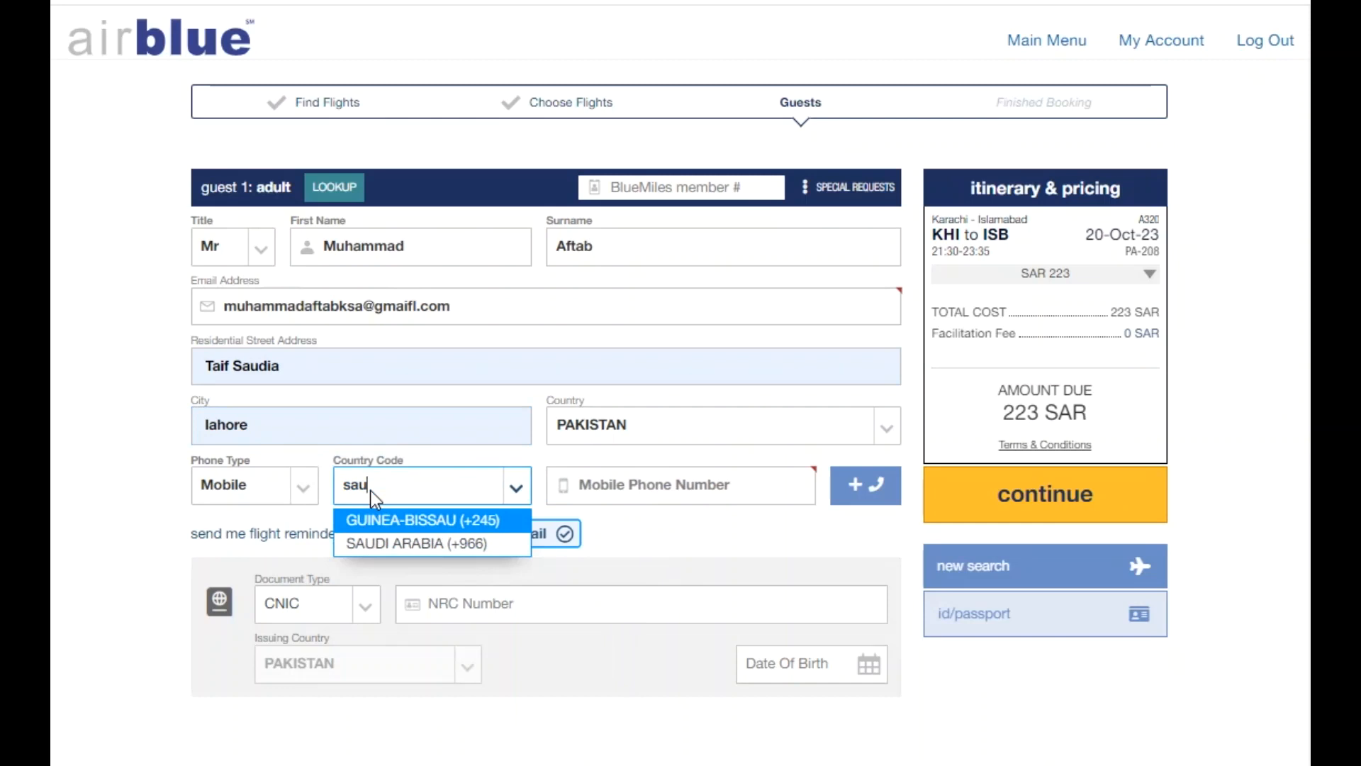
pyautogui.press('BackSpace')
pyautogui.press('BackSpace')
pyautogui.press('BackSpace')
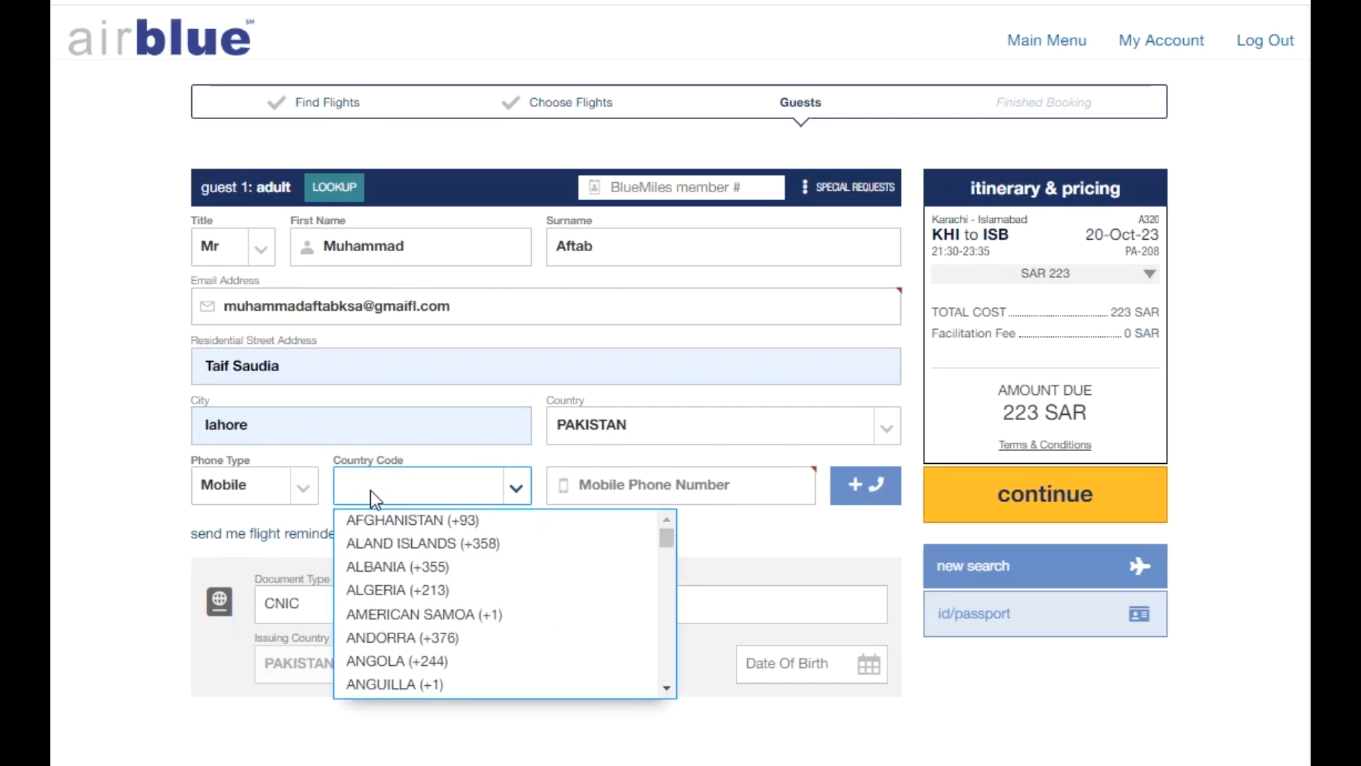
pyautogui.write('pak')
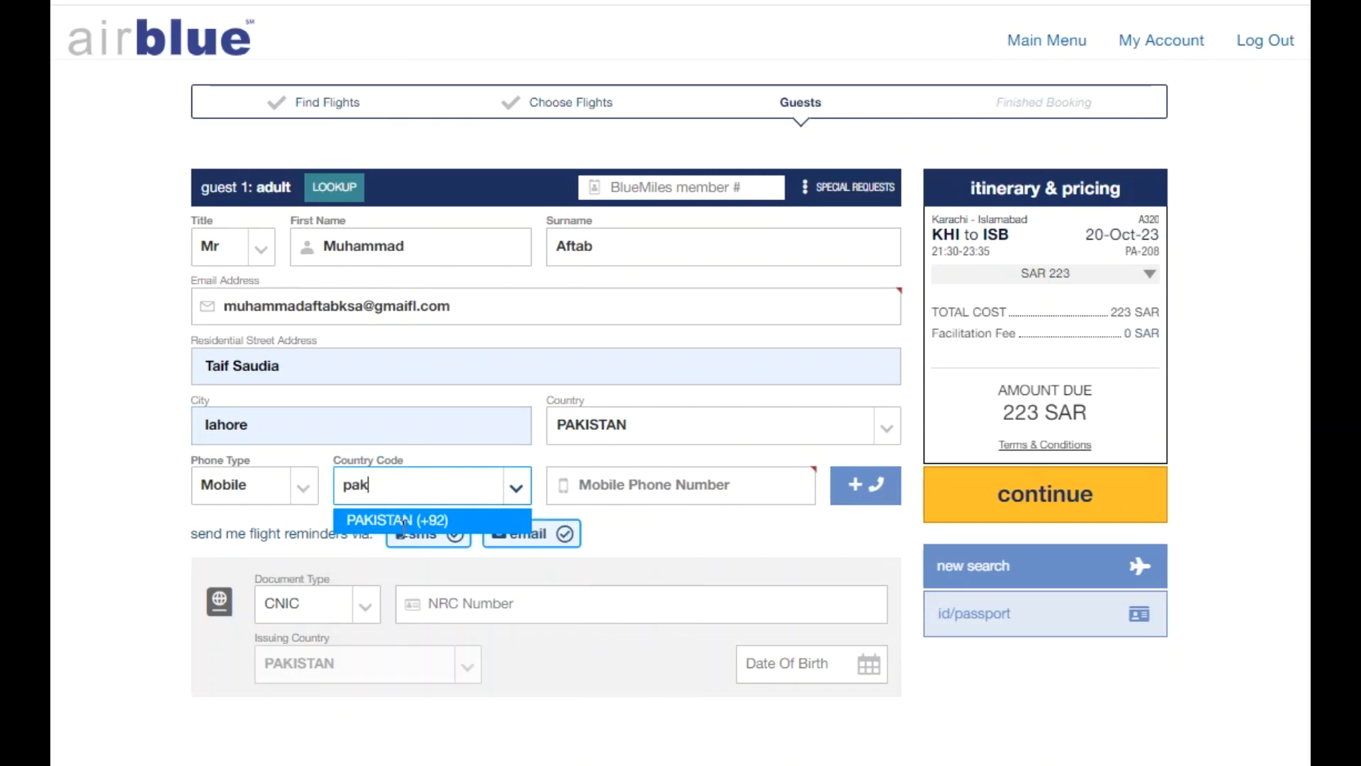
pyautogui.click(403, 523)
pyautogui.click(567, 485)
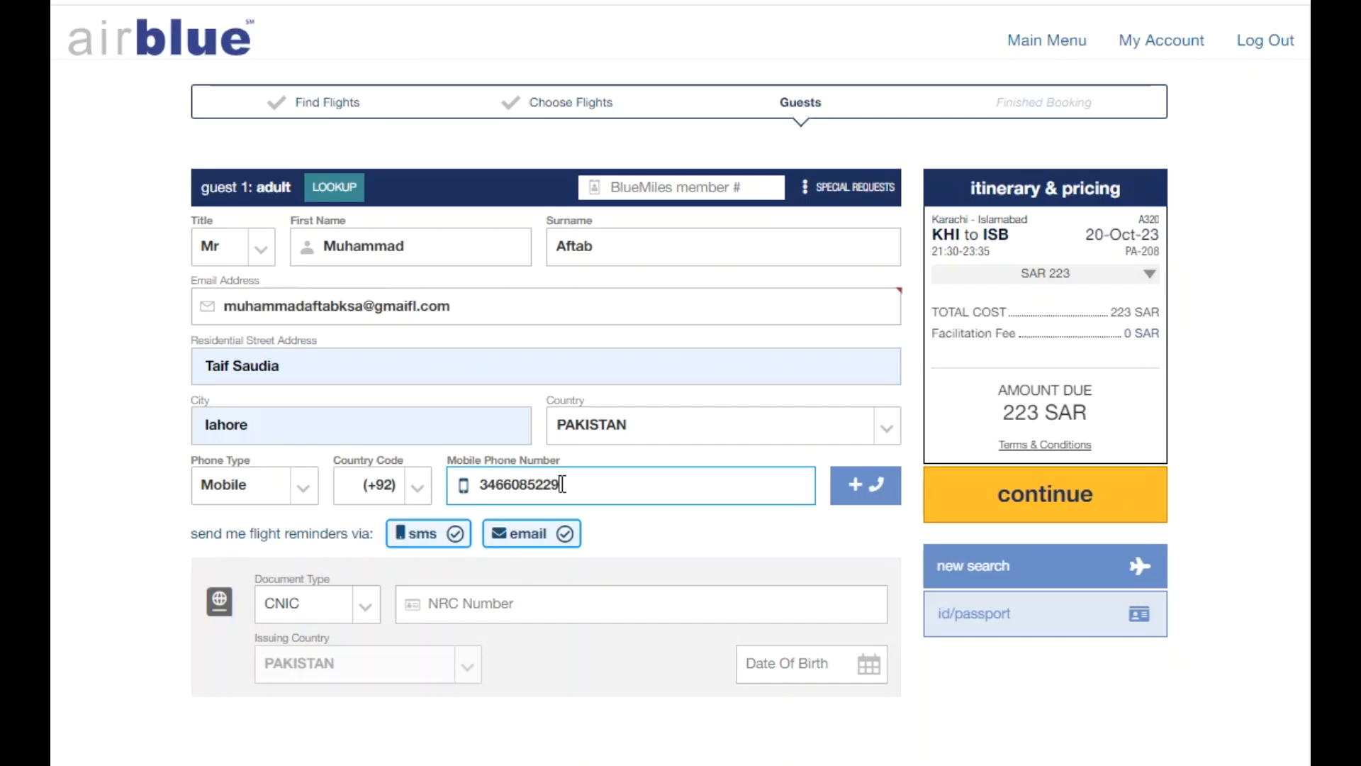
pyautogui.click(510, 594)
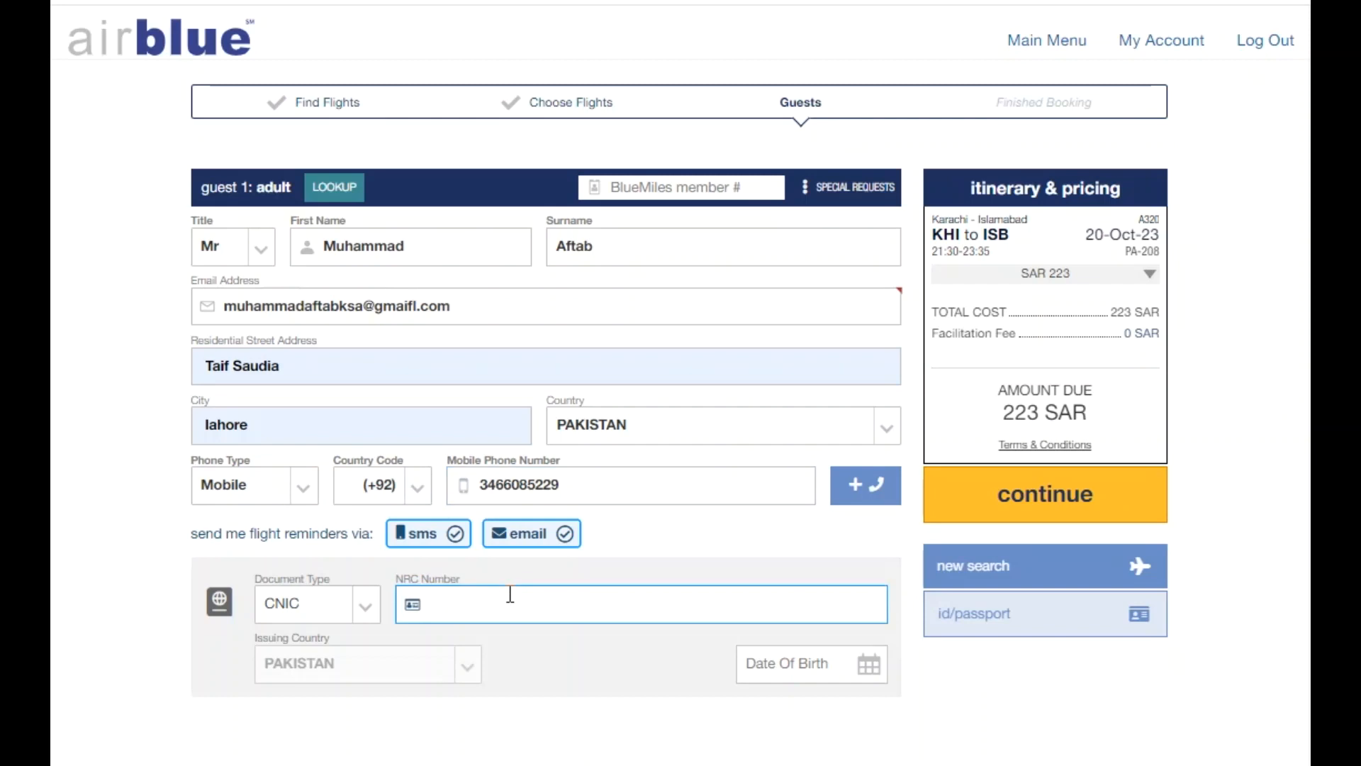
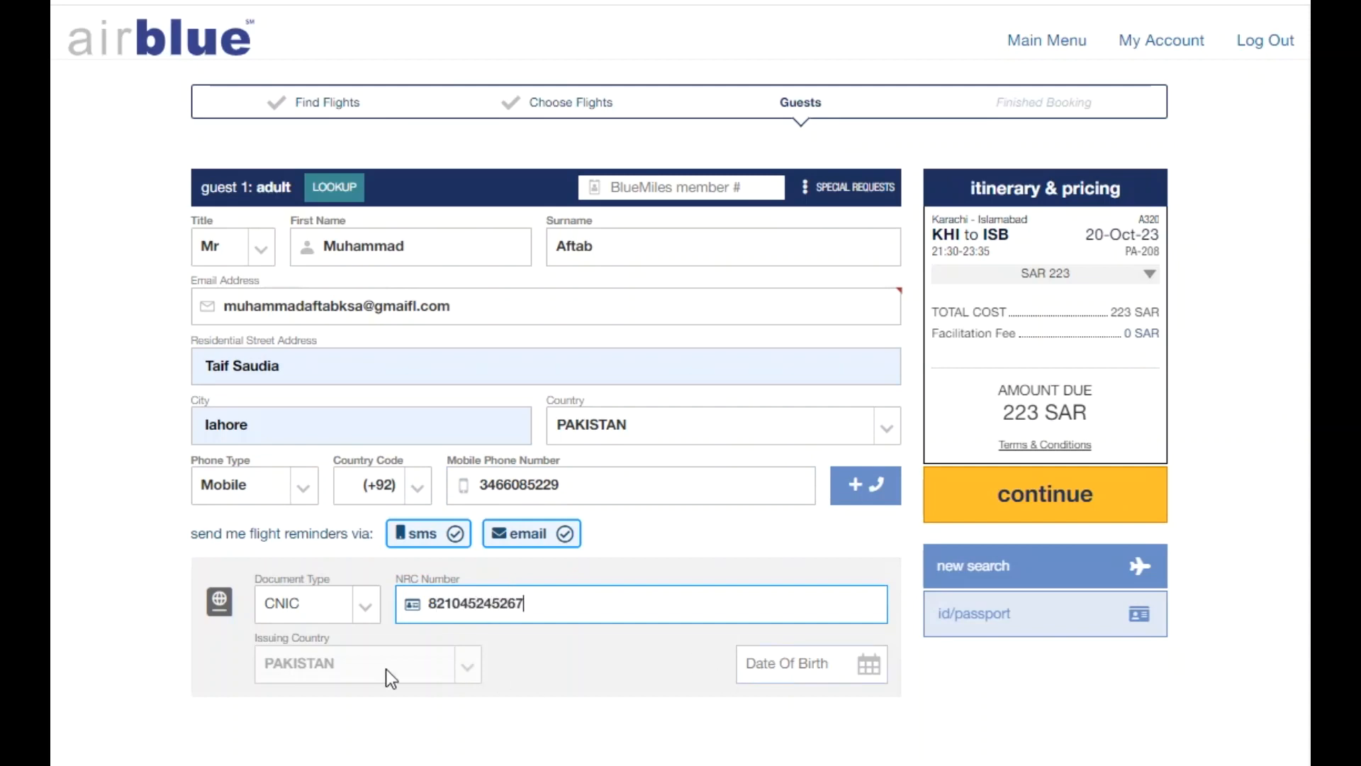
# Pick day 17, month Aug and year 1972 as guest 1's date of birth.
pyautogui.click(804, 674)
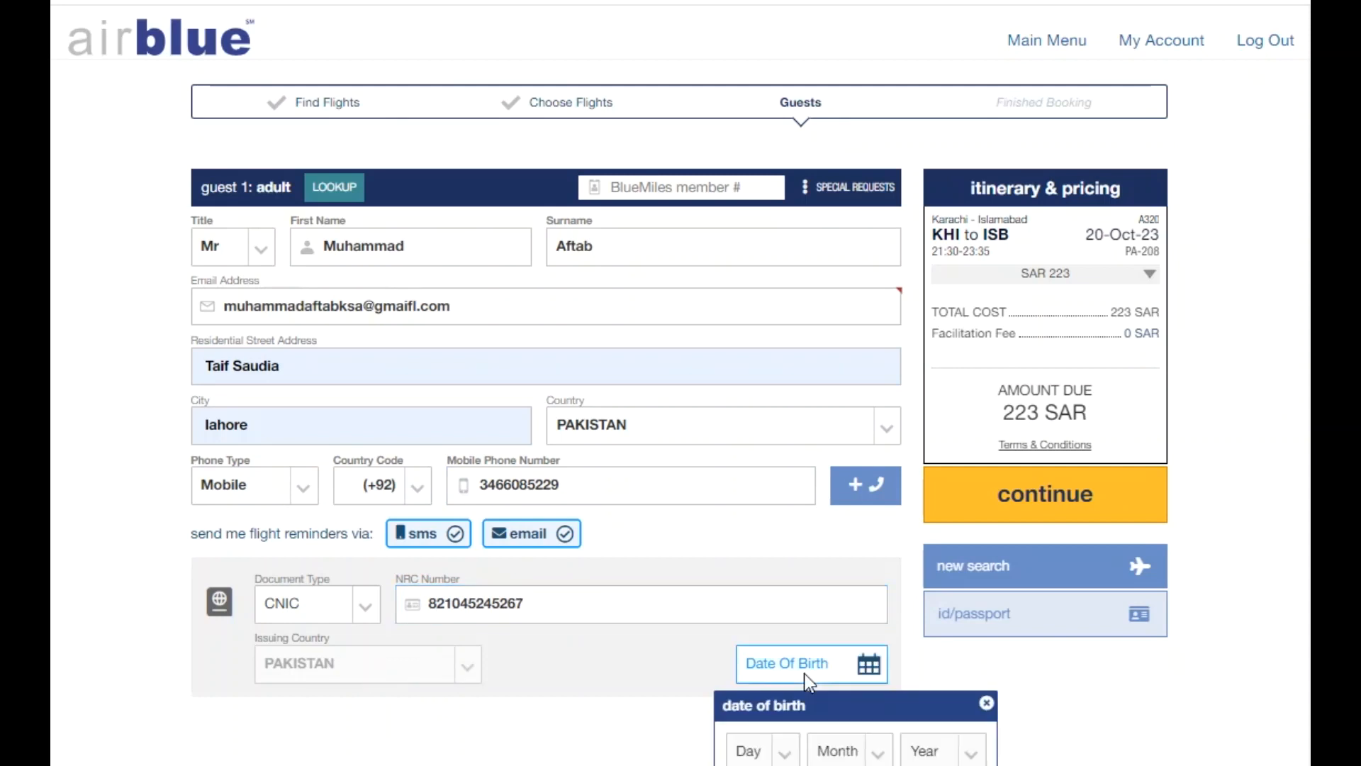
pyautogui.scroll(-1, 804, 674)
pyautogui.scroll(-1, 804, 674)
pyautogui.click(768, 649)
pyautogui.click(750, 569)
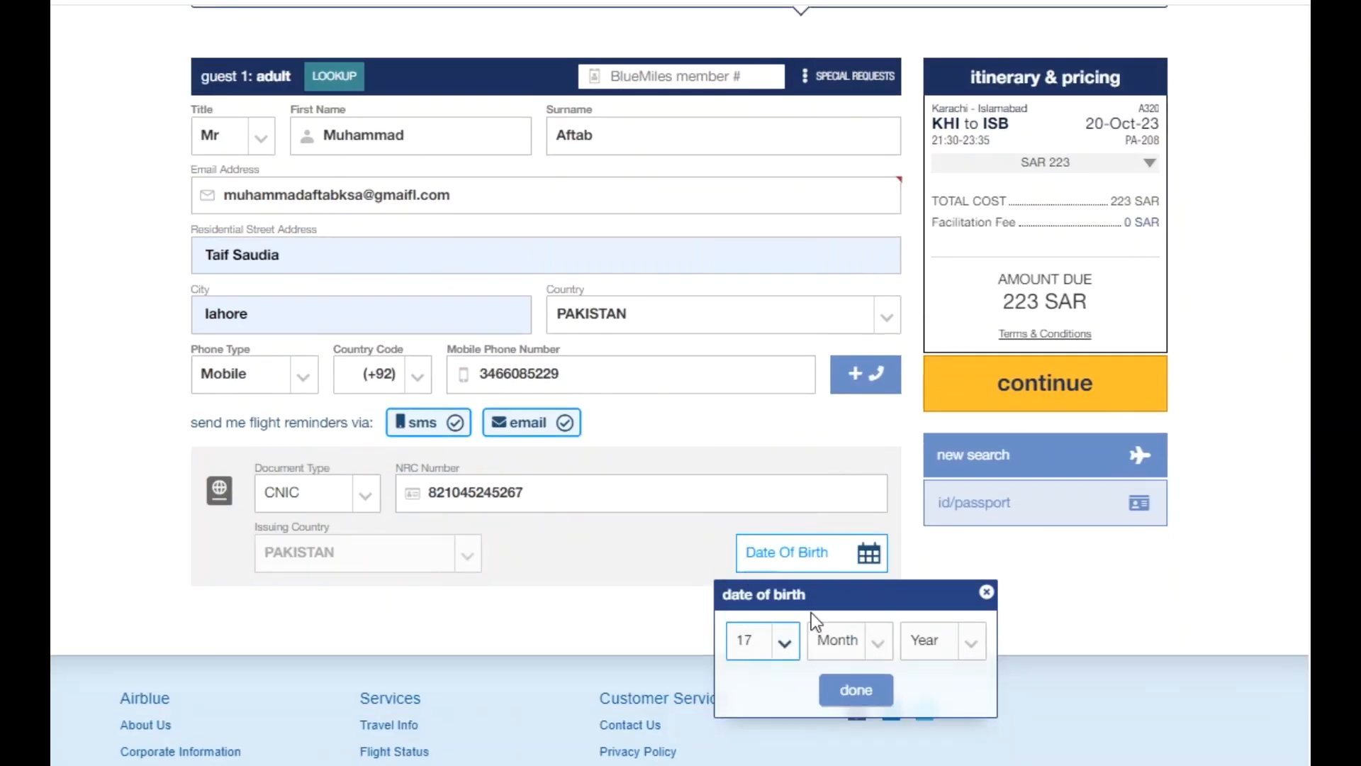
pyautogui.click(860, 646)
pyautogui.click(847, 535)
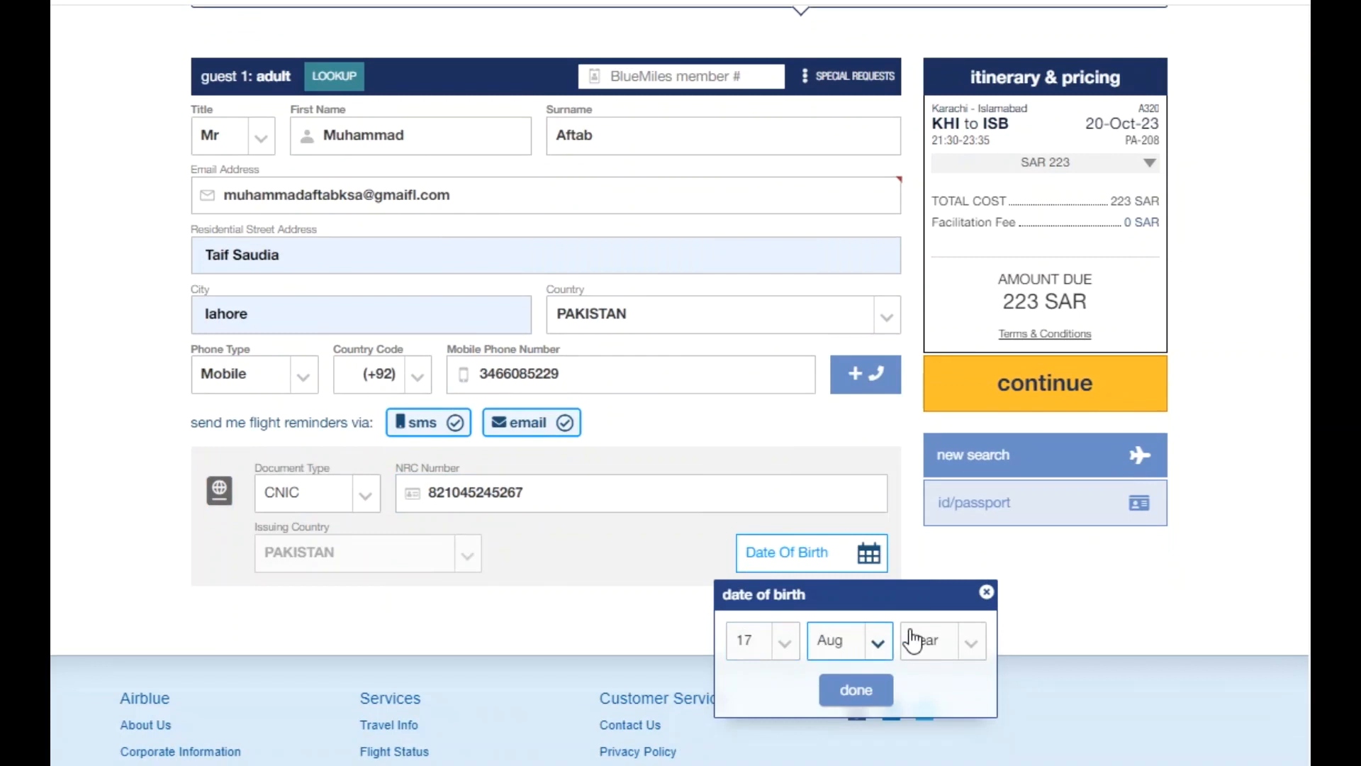
pyautogui.click(921, 642)
pyautogui.scroll(-15, 948, 439)
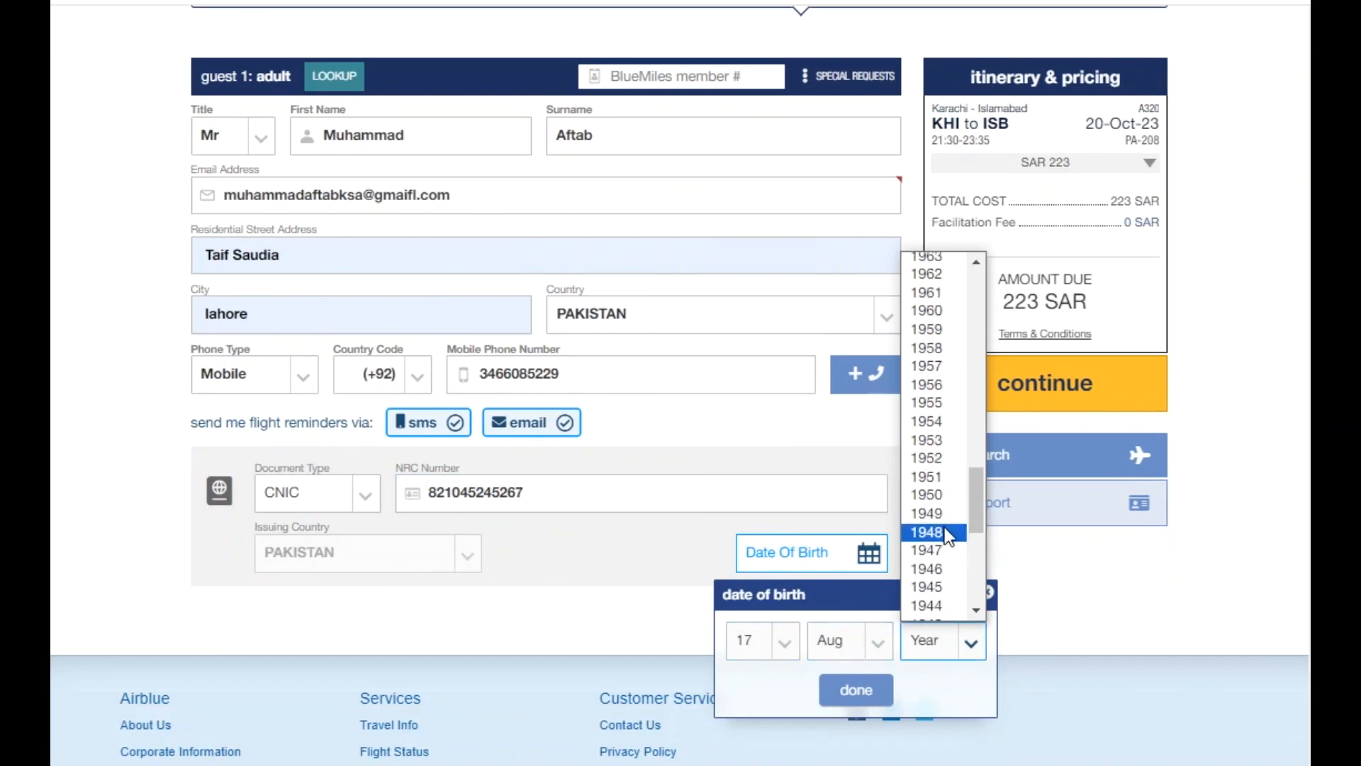
pyautogui.scroll(6, 949, 537)
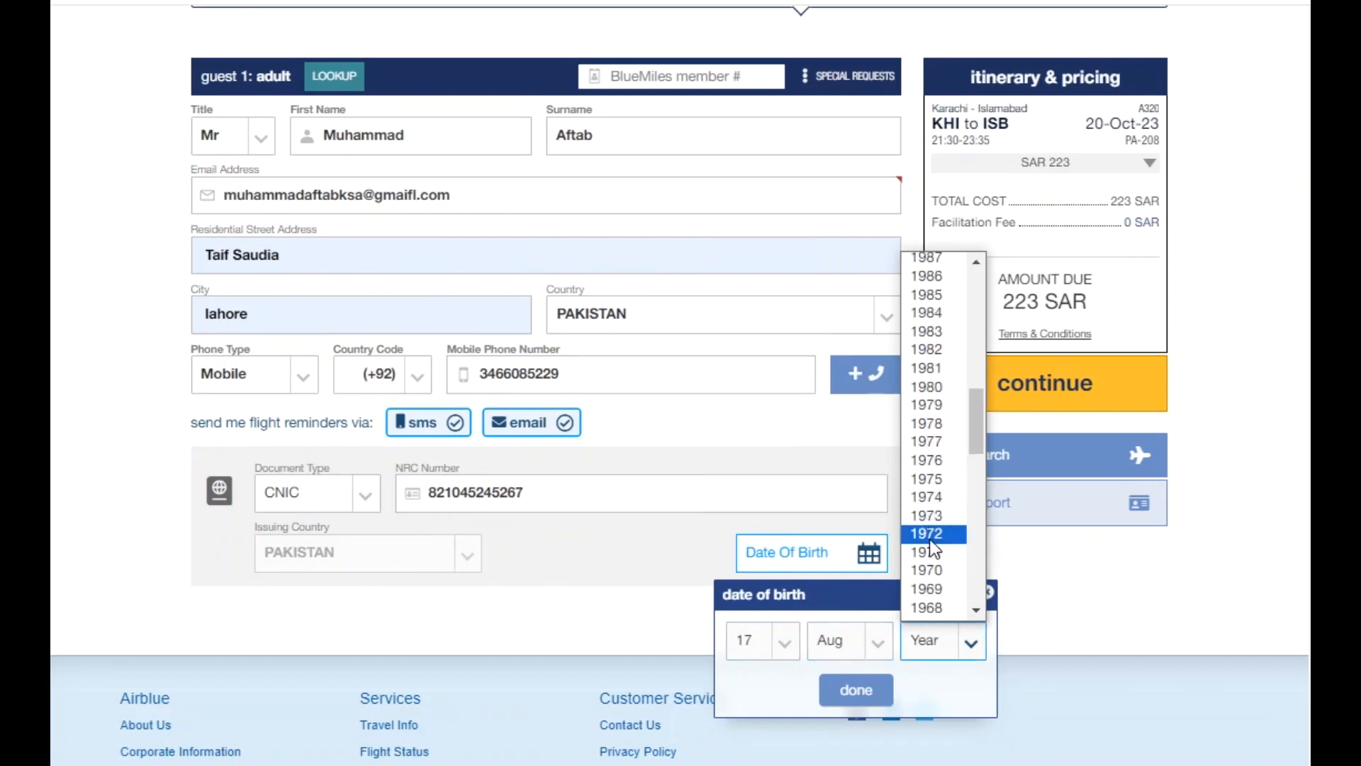
pyautogui.click(943, 534)
pyautogui.click(855, 690)
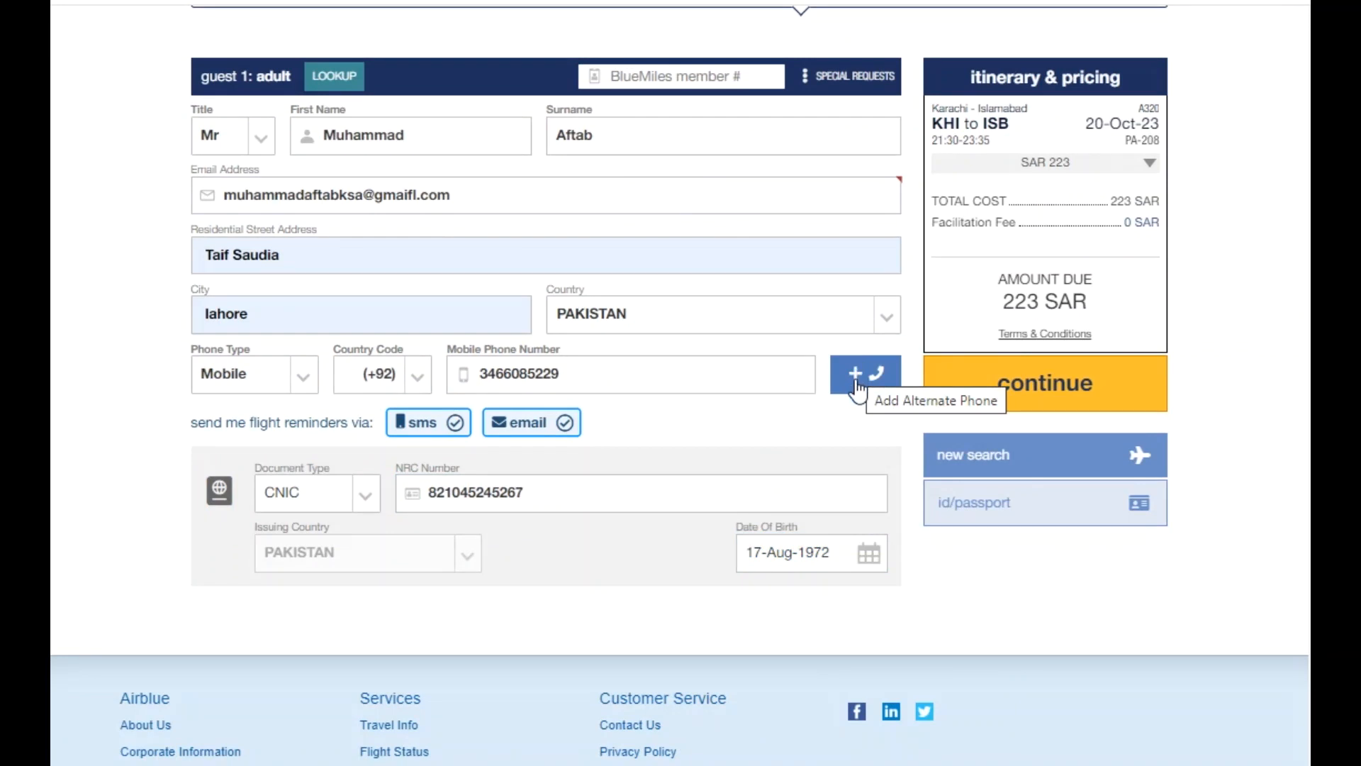
# Submit the guest details and review the confirmed PA-208 KHI–ISB 20-Oct reservation.
pyautogui.click(1093, 390)
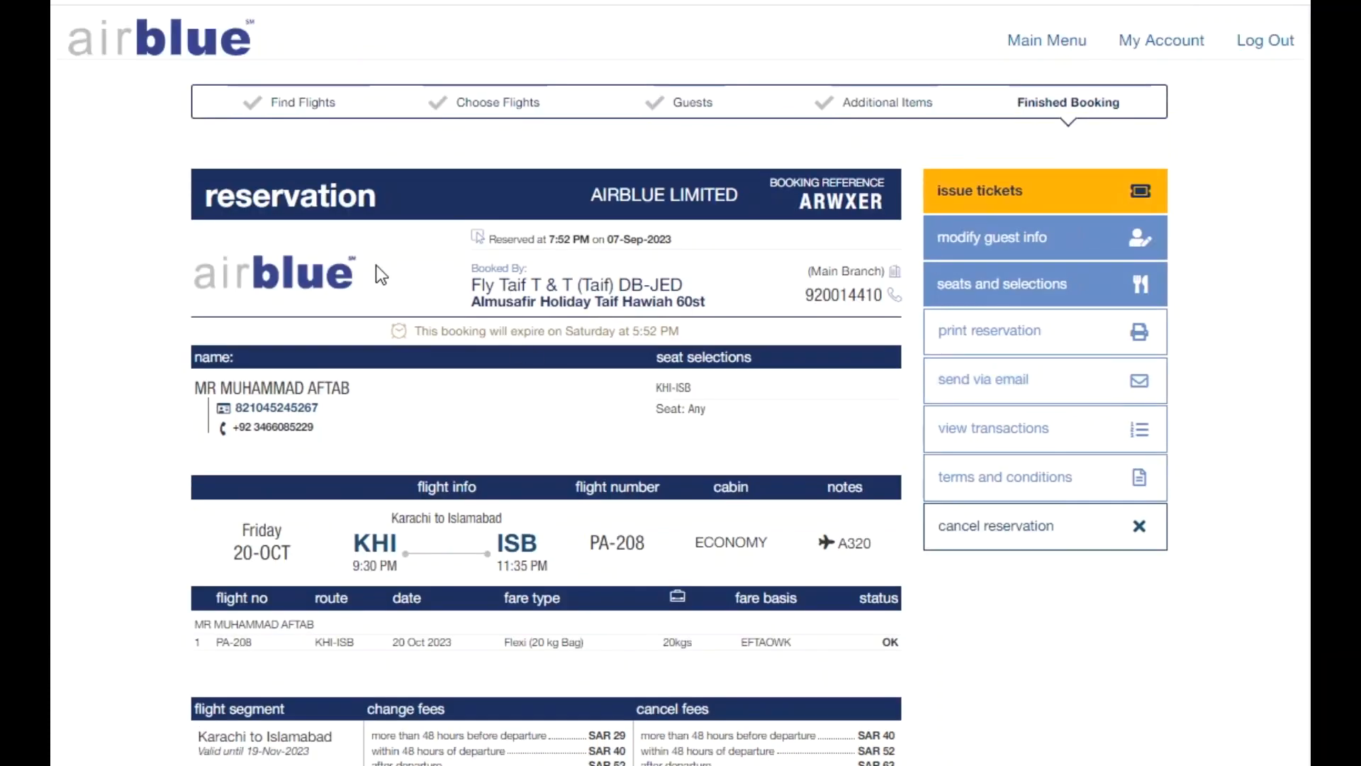
pyautogui.scroll(-2, 363, 620)
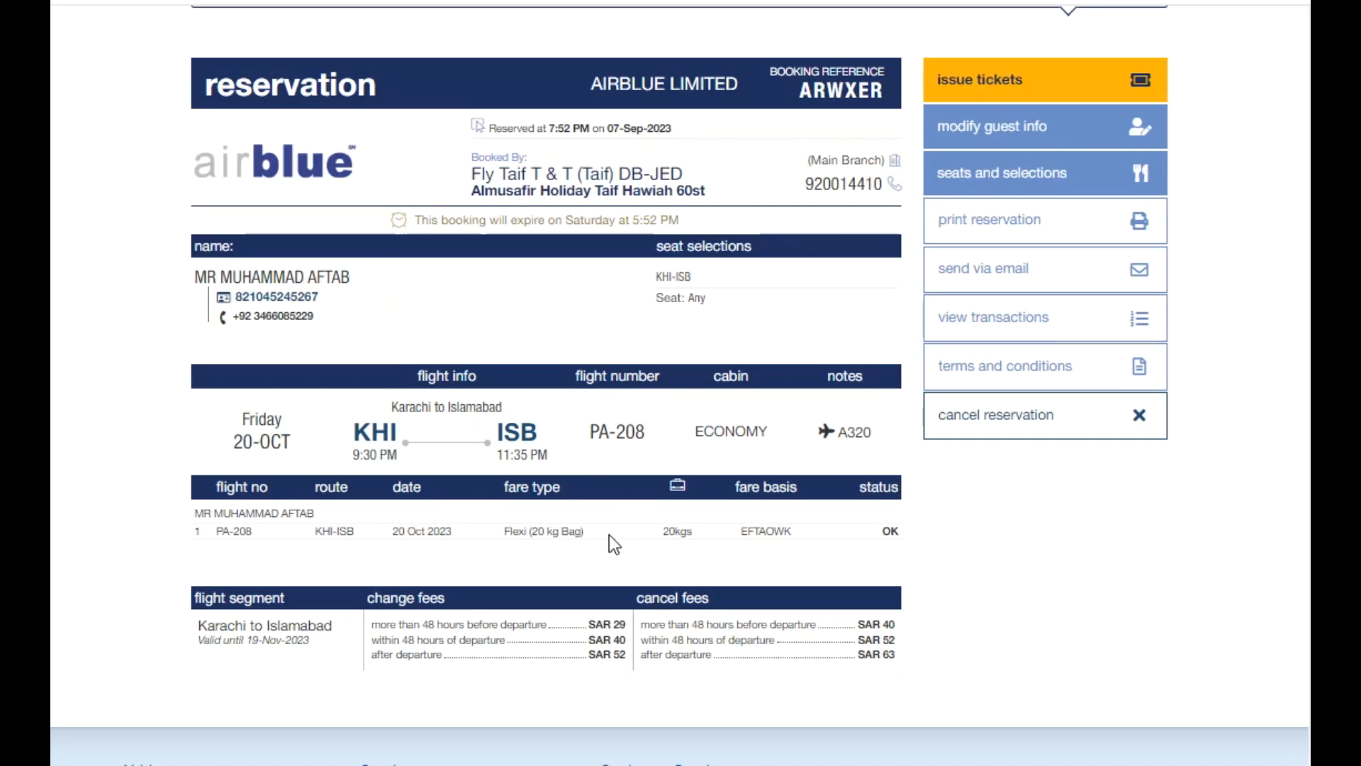
pyautogui.scroll(2, 955, 289)
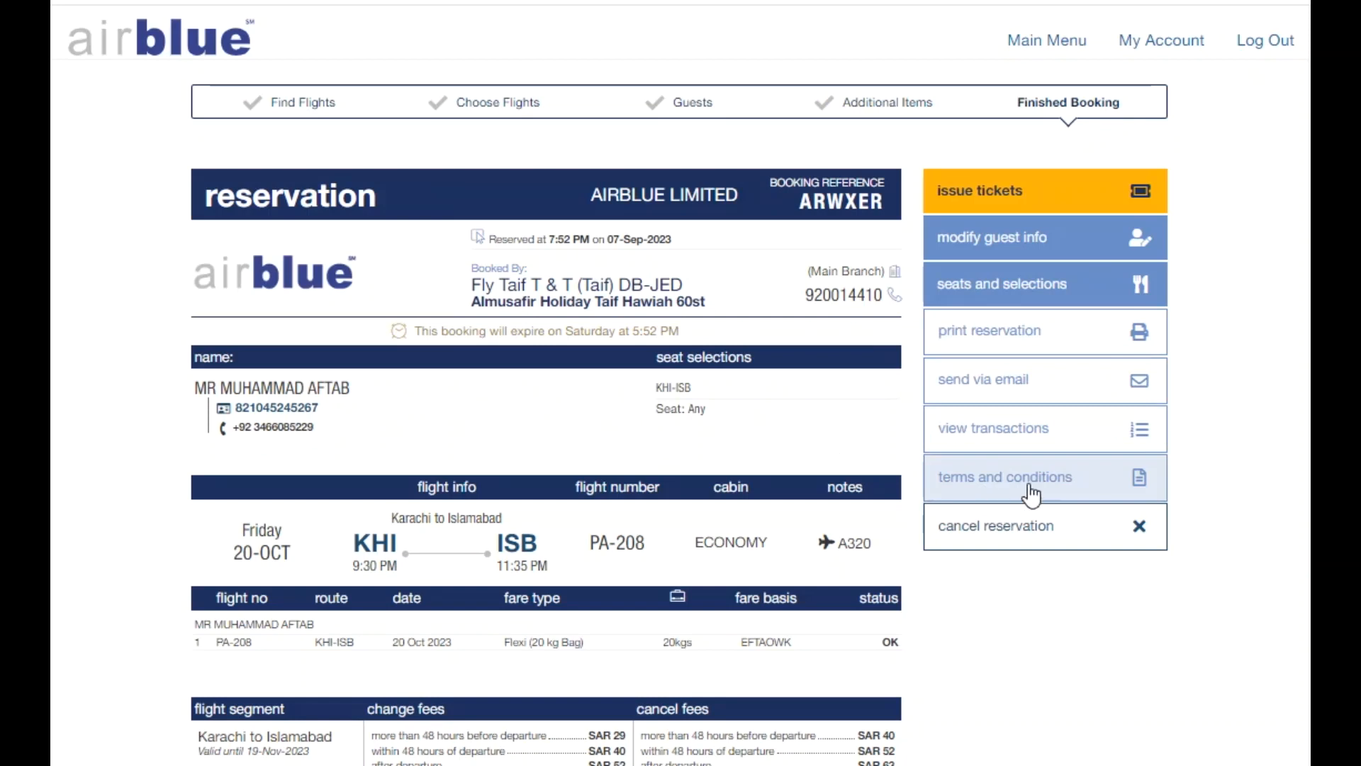
pyautogui.scroll(-4, 663, 459)
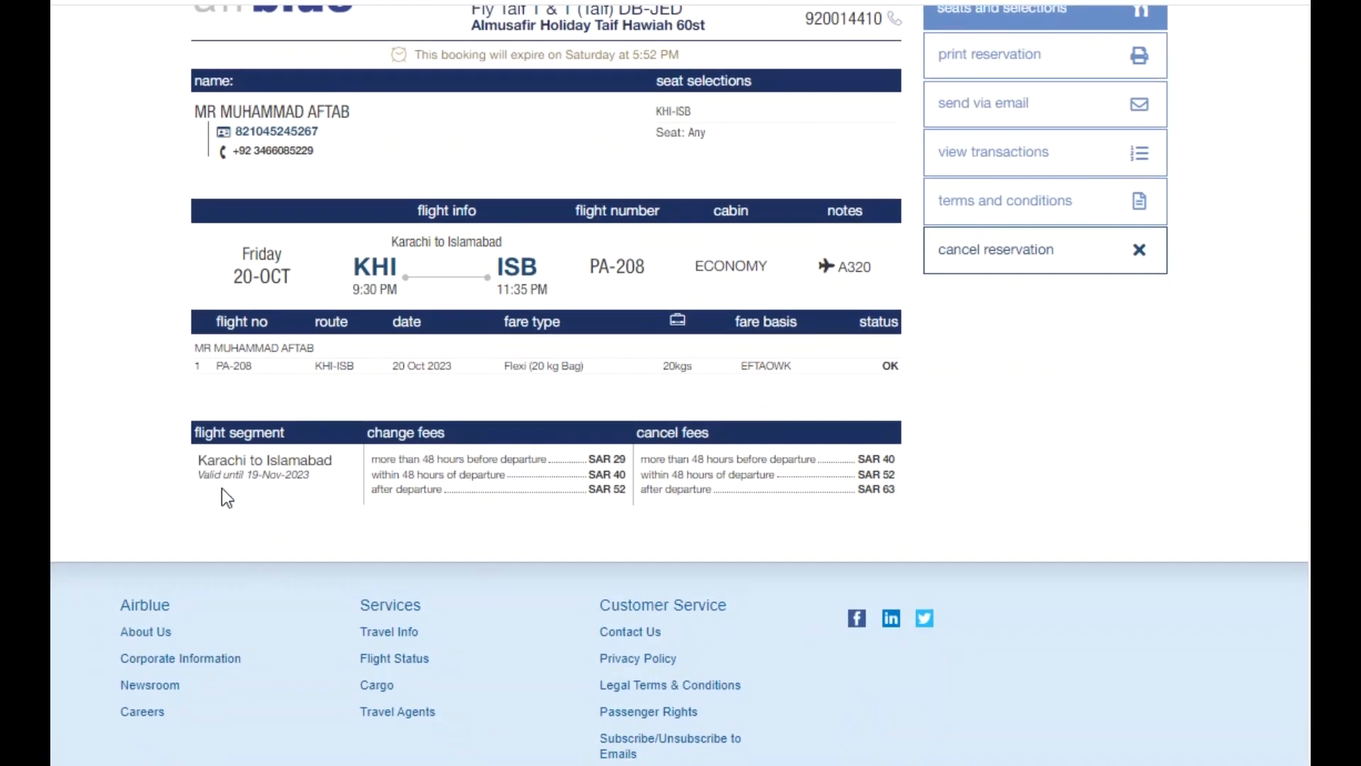
pyautogui.scroll(4, 725, 426)
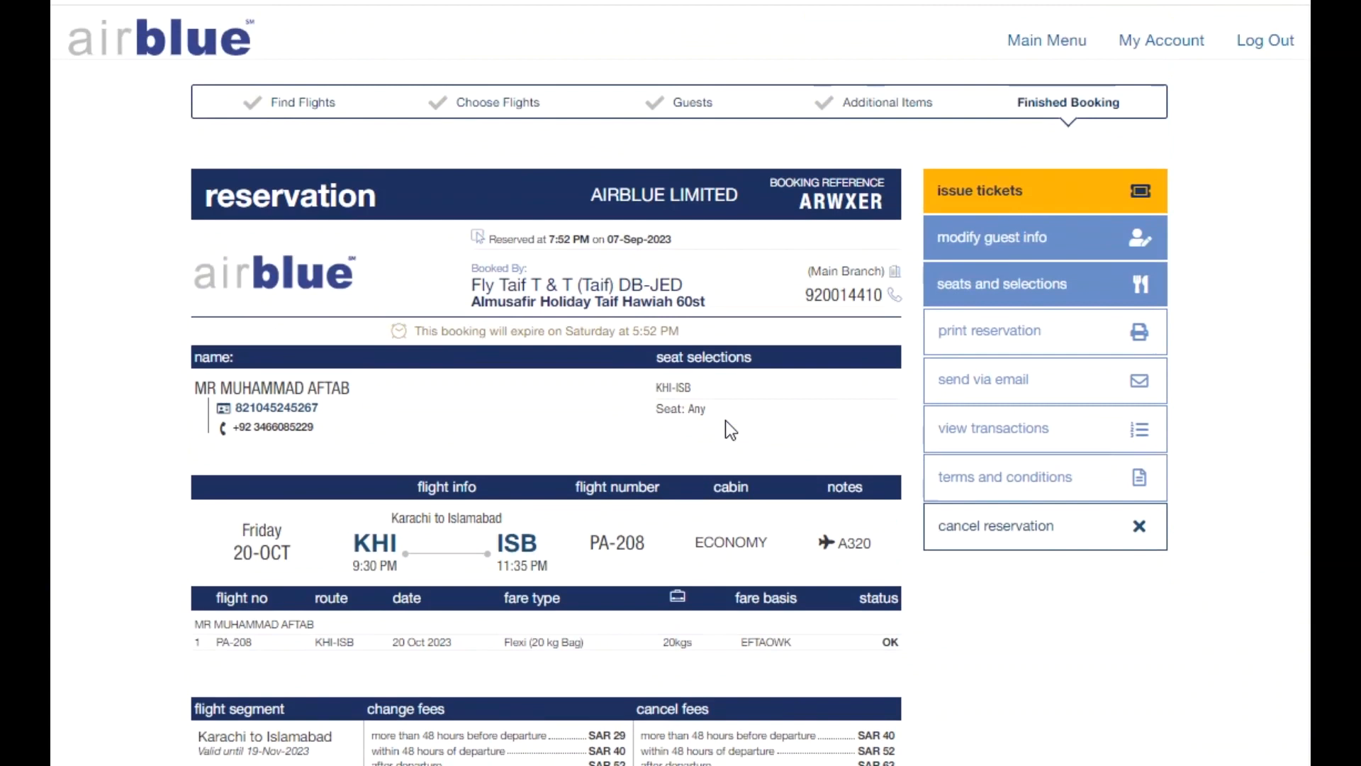
# Cancel the PA-208 KHI–ISB reservation and confirm the cancellation.
pyautogui.click(951, 529)
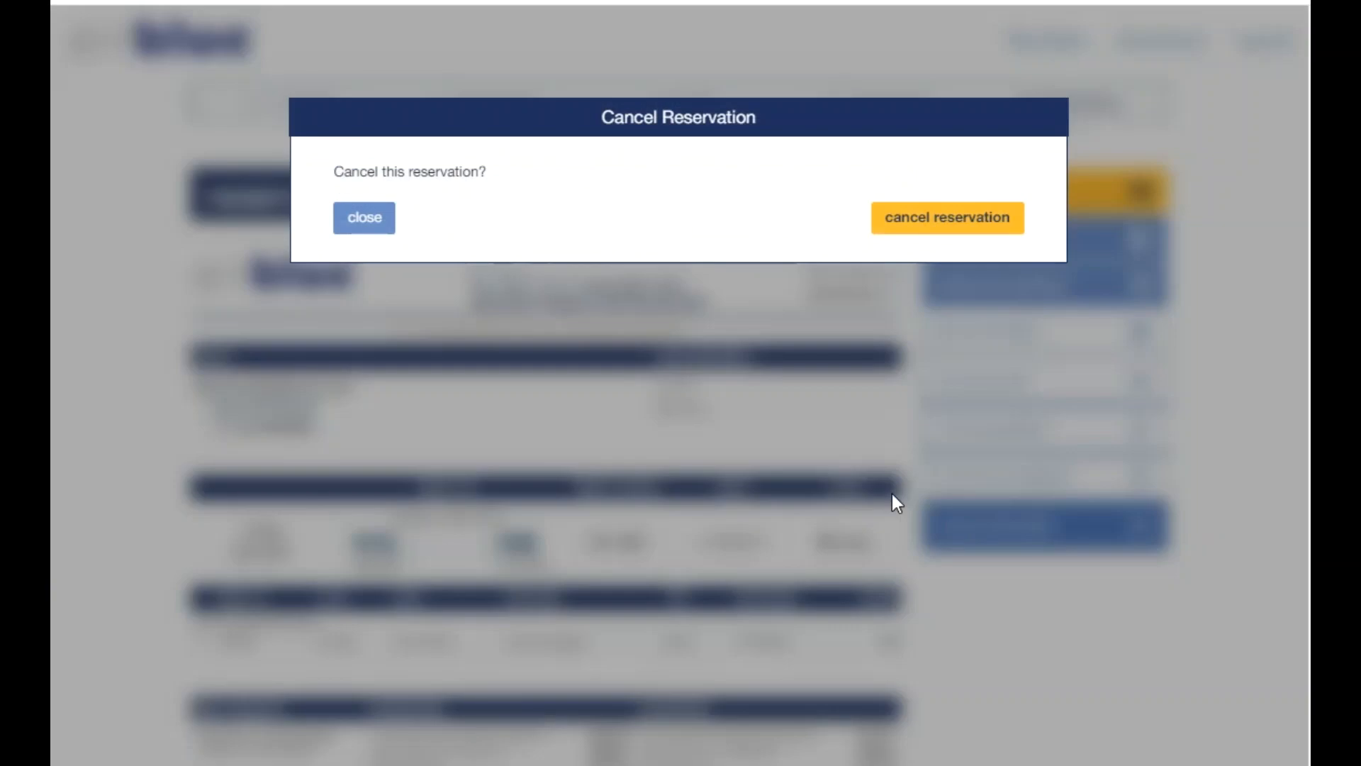
pyautogui.click(944, 223)
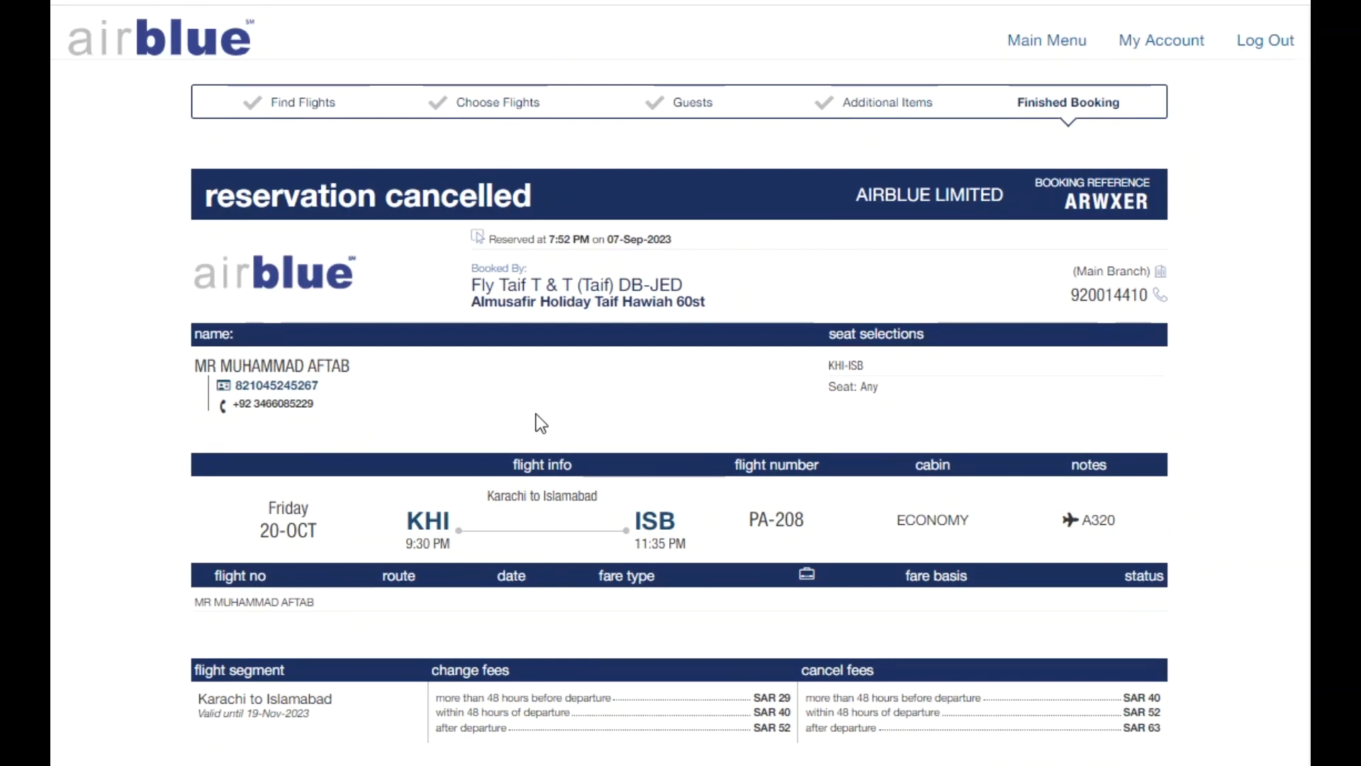
# From the main menu, search one-way Karachi to Jeddah (JED) flights on 10 October.
pyautogui.click(1040, 41)
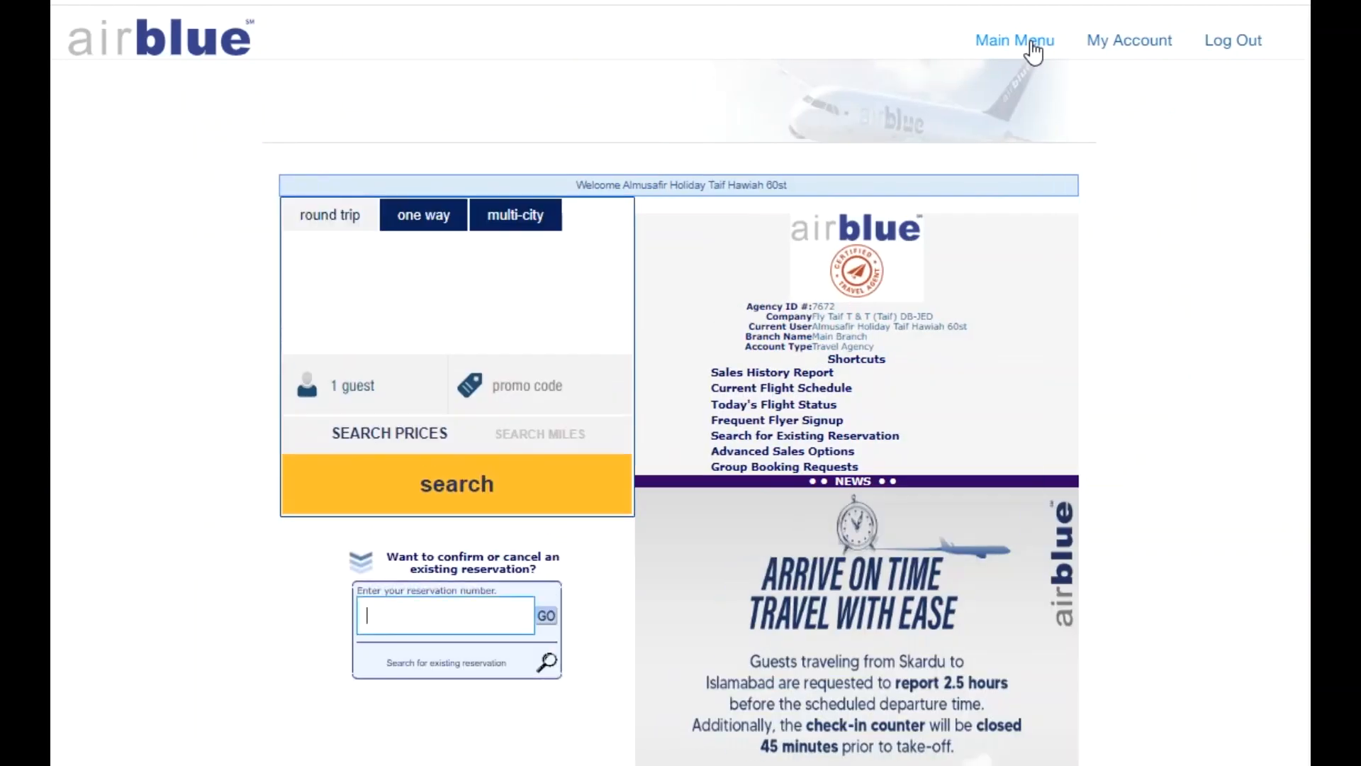
pyautogui.click(425, 216)
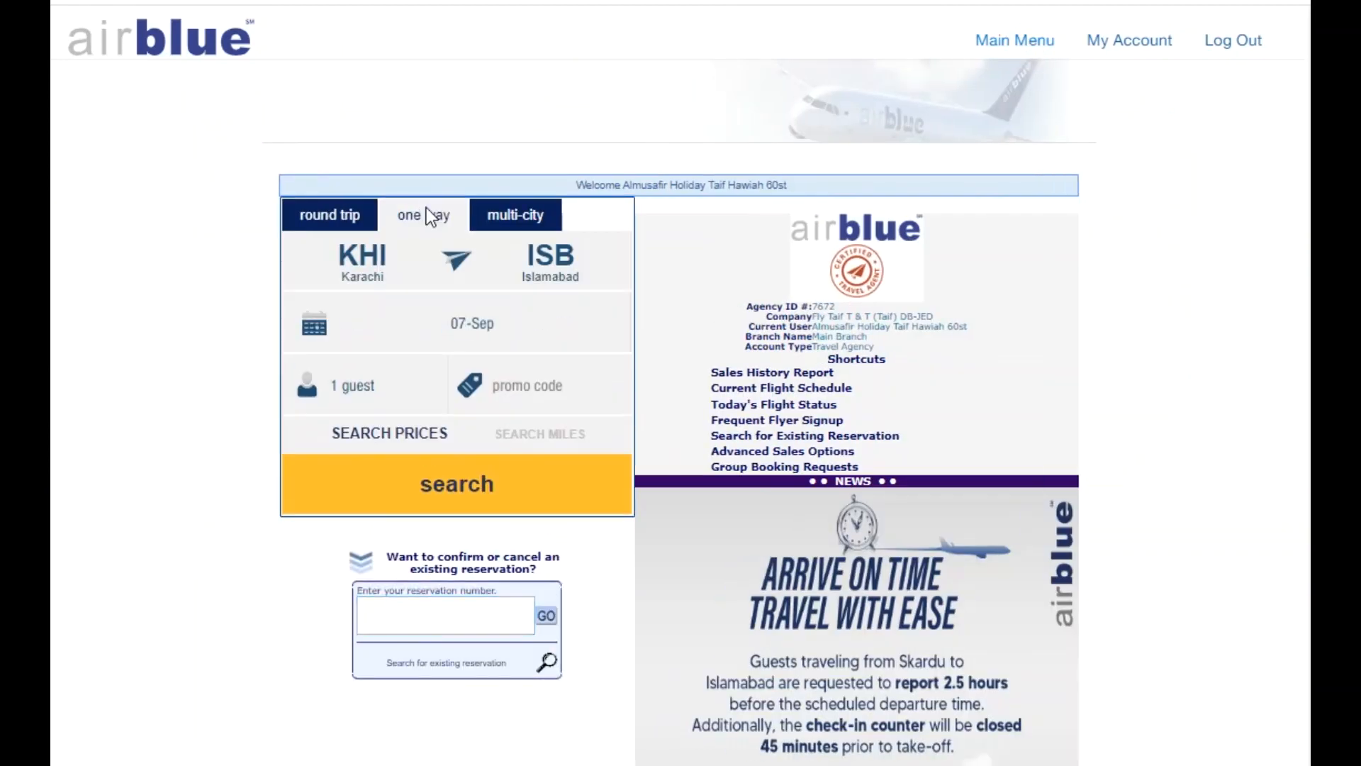
pyautogui.click(537, 257)
pyautogui.write('jed')
pyautogui.click(520, 303)
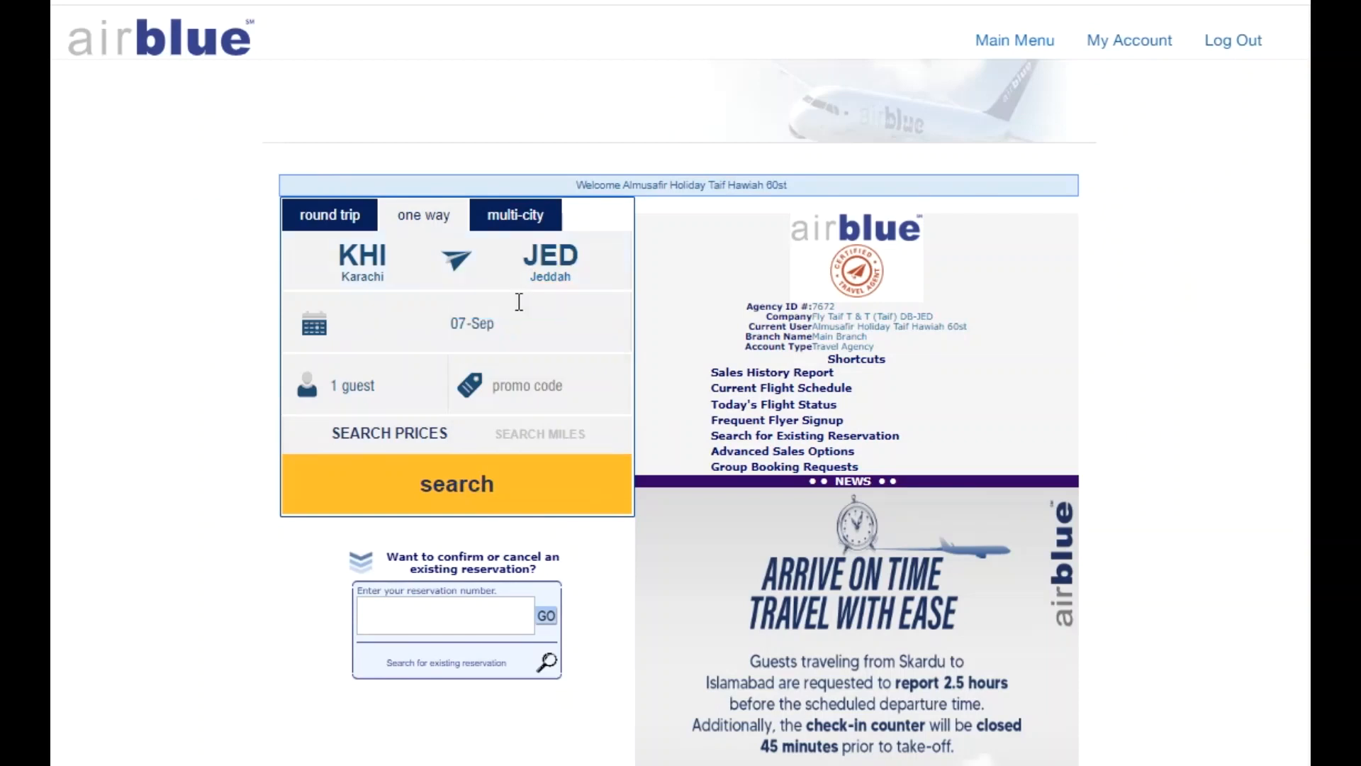
pyautogui.click(476, 328)
pyautogui.click(549, 383)
pyautogui.click(425, 467)
pyautogui.click(452, 495)
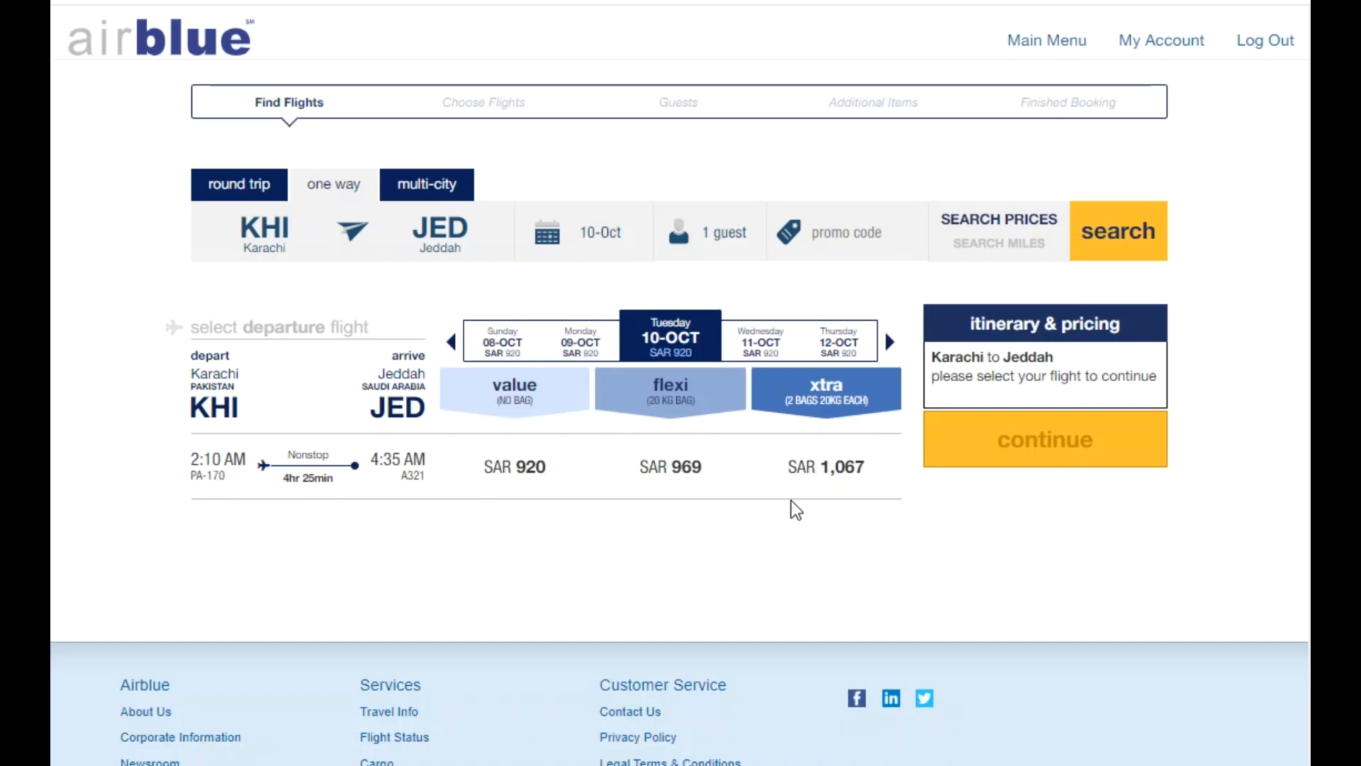
# Select the SAR 969 Flexi fare, accept the terms, and continue to guest details.
pyautogui.click(647, 473)
pyautogui.click(969, 561)
pyautogui.click(1068, 632)
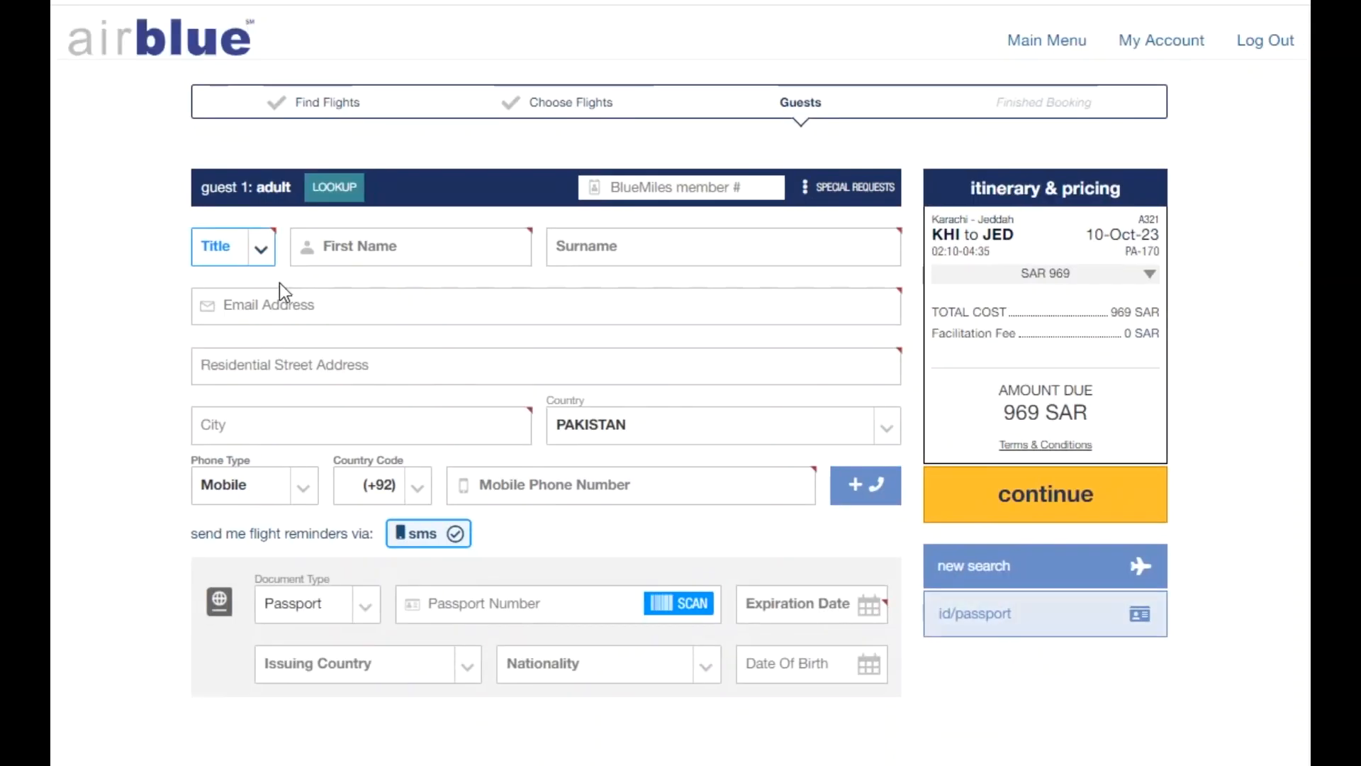
pyautogui.click(259, 265)
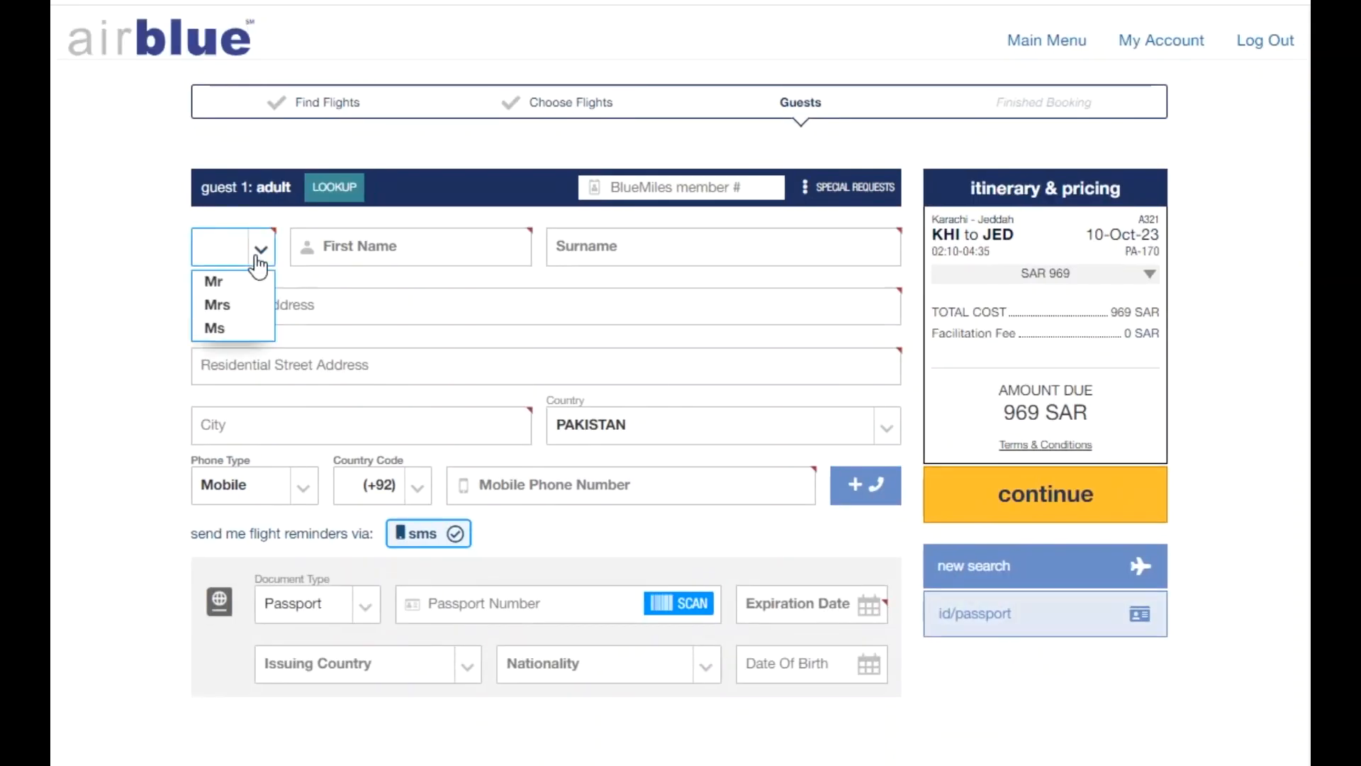
pyautogui.click(605, 249)
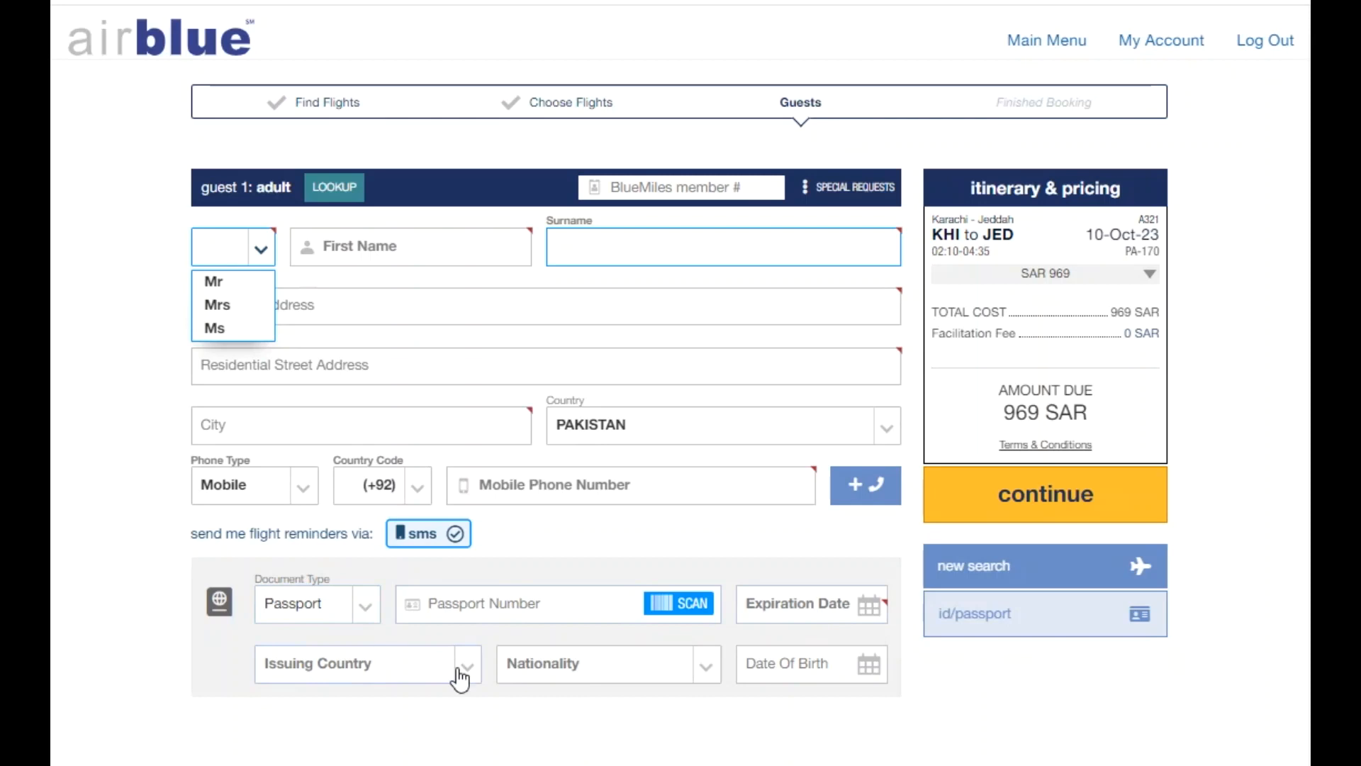
# Choose PAKISTAN as the passport issuing country, which also fills the nationality.
pyautogui.click(387, 668)
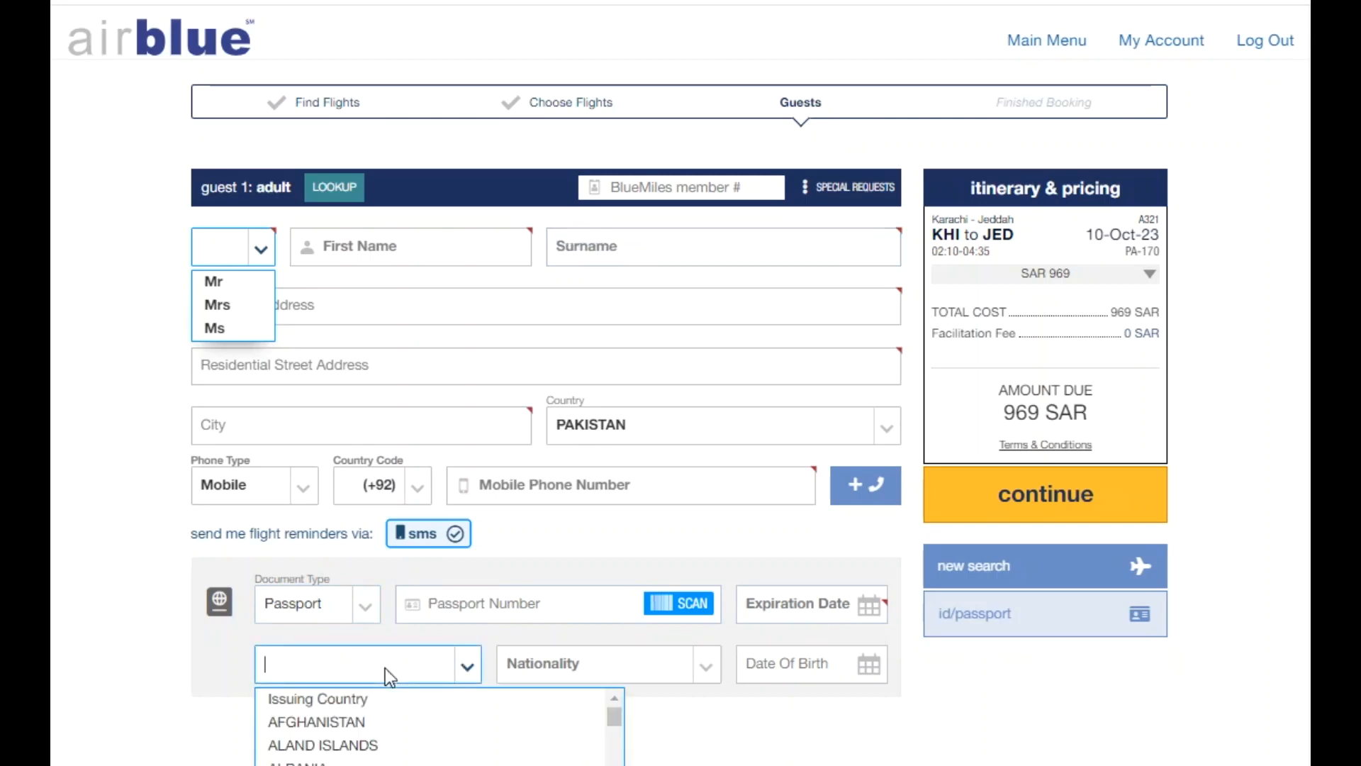
pyautogui.write('pak')
pyautogui.click(366, 718)
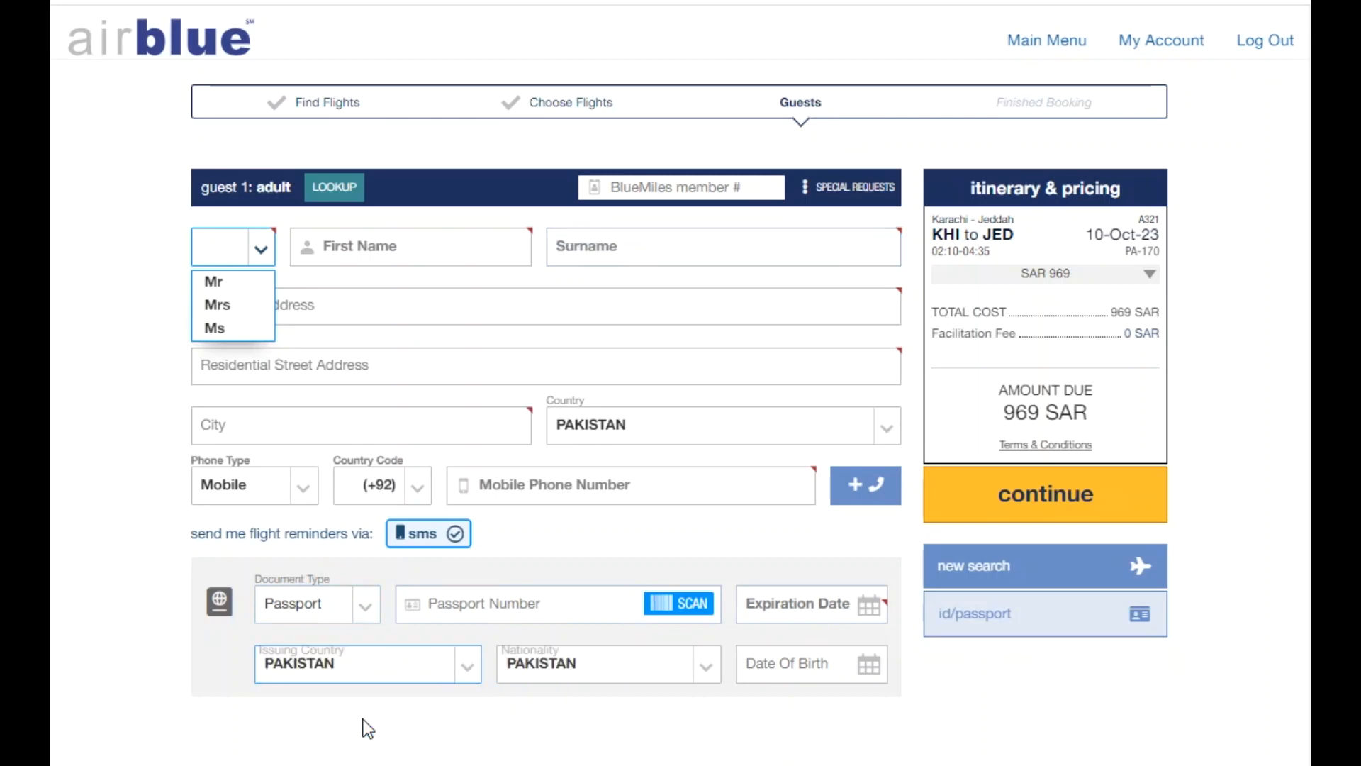